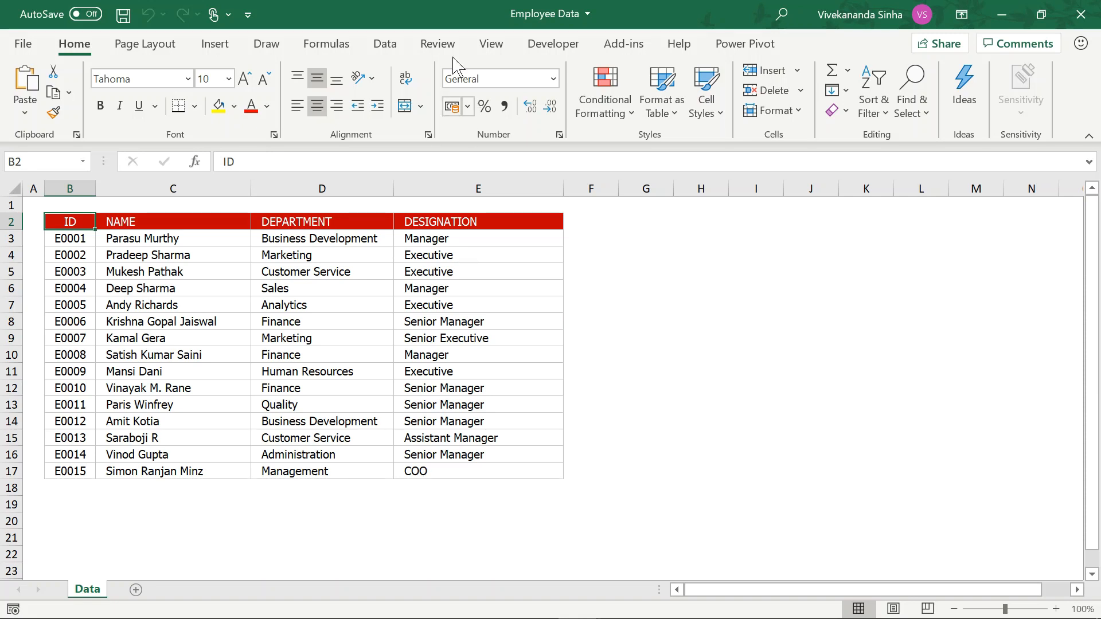
# Protect the Data sheet from the Review tab, entering and confirming a password.
pyautogui.click(440, 44)
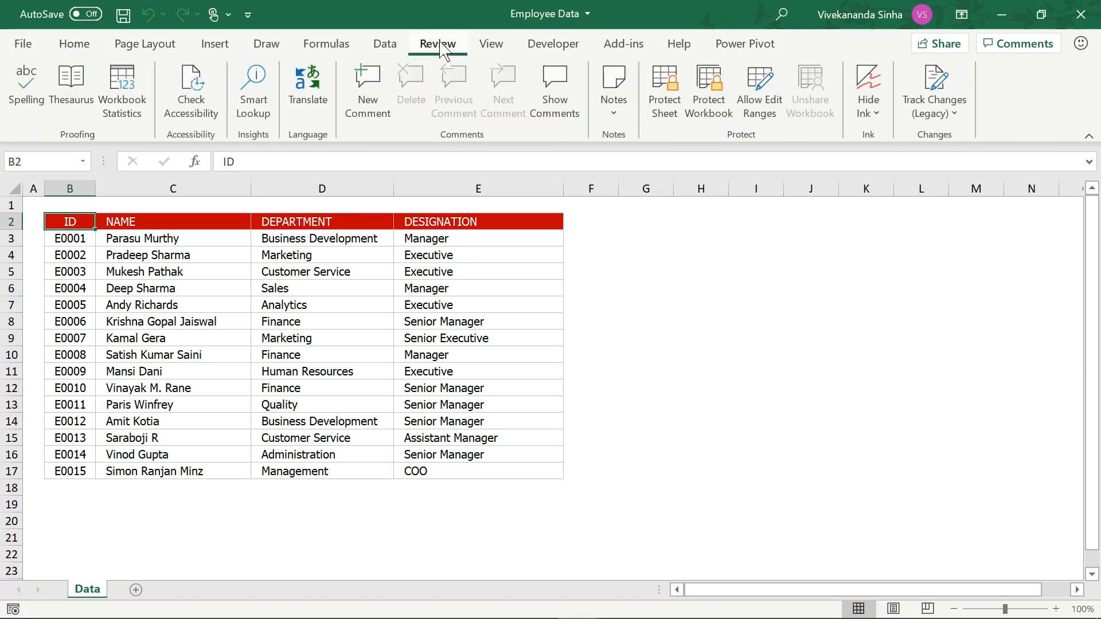
pyautogui.click(664, 109)
pyautogui.click(664, 121)
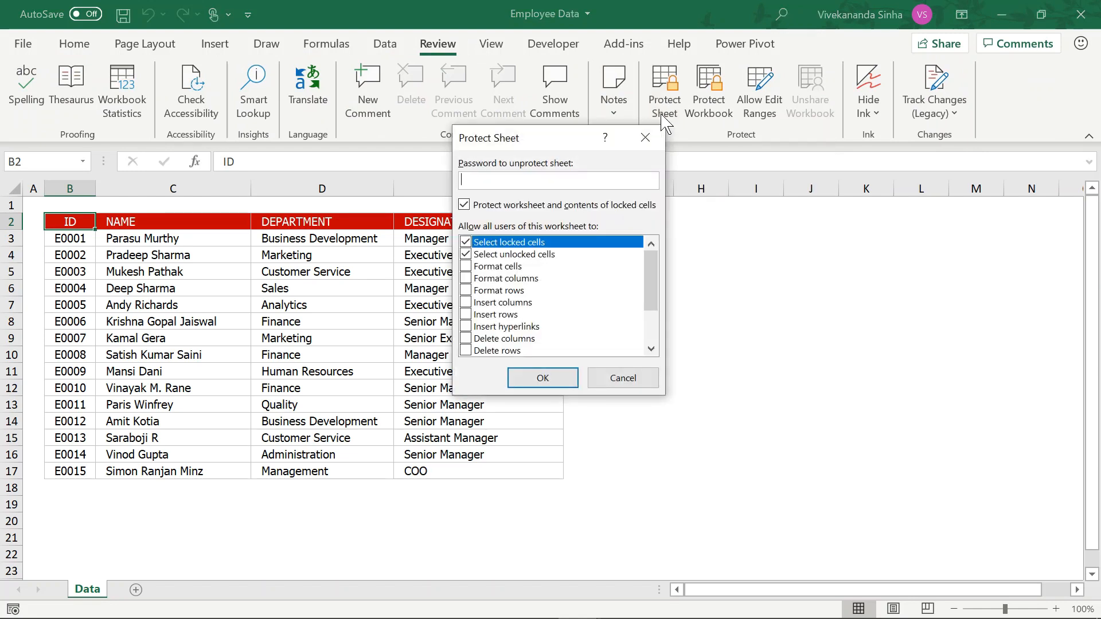
pyautogui.write('12345678901234567')
pyautogui.click(559, 381)
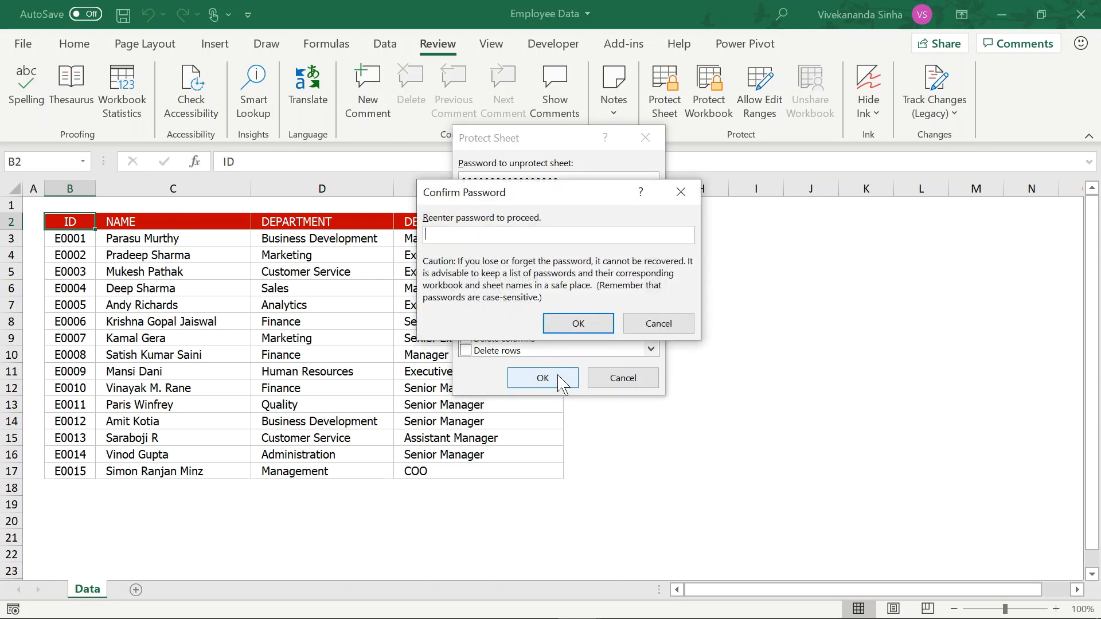
pyautogui.write('1234567890123456')
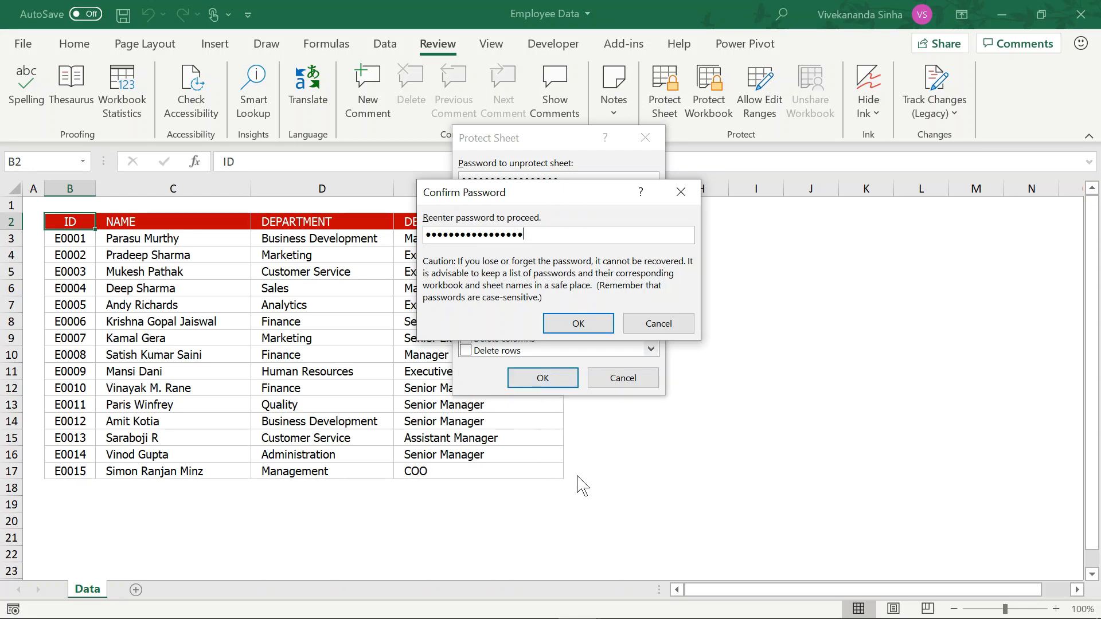
pyautogui.click(574, 322)
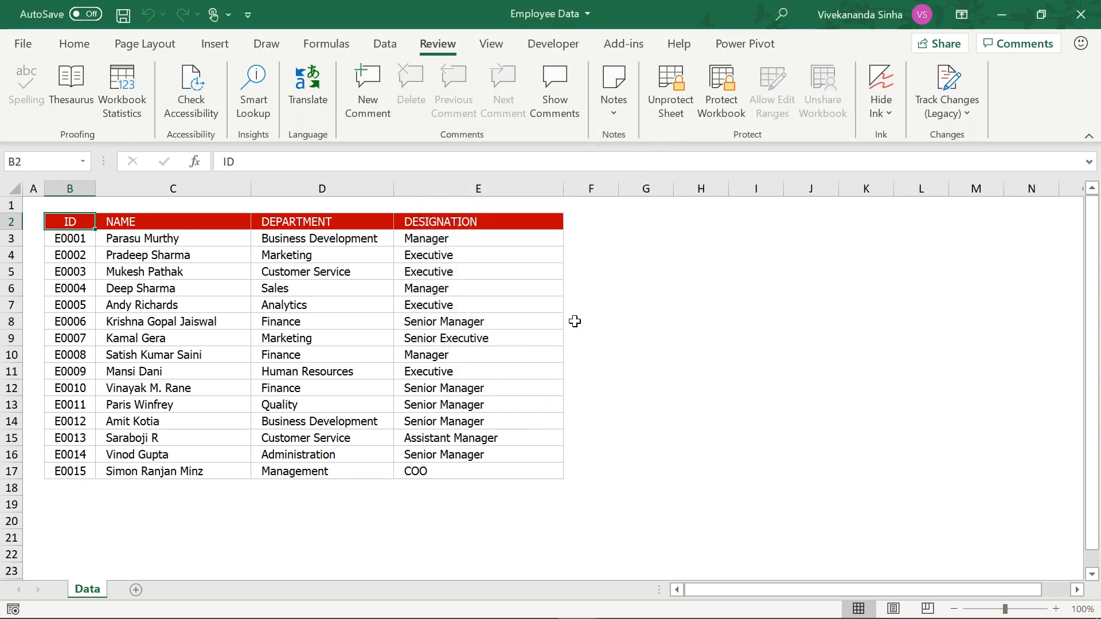
# Save the workbook and check that cells F7 and E3 refuse edits, dismissing the warning.
pyautogui.hotkey('ctrl', 's')
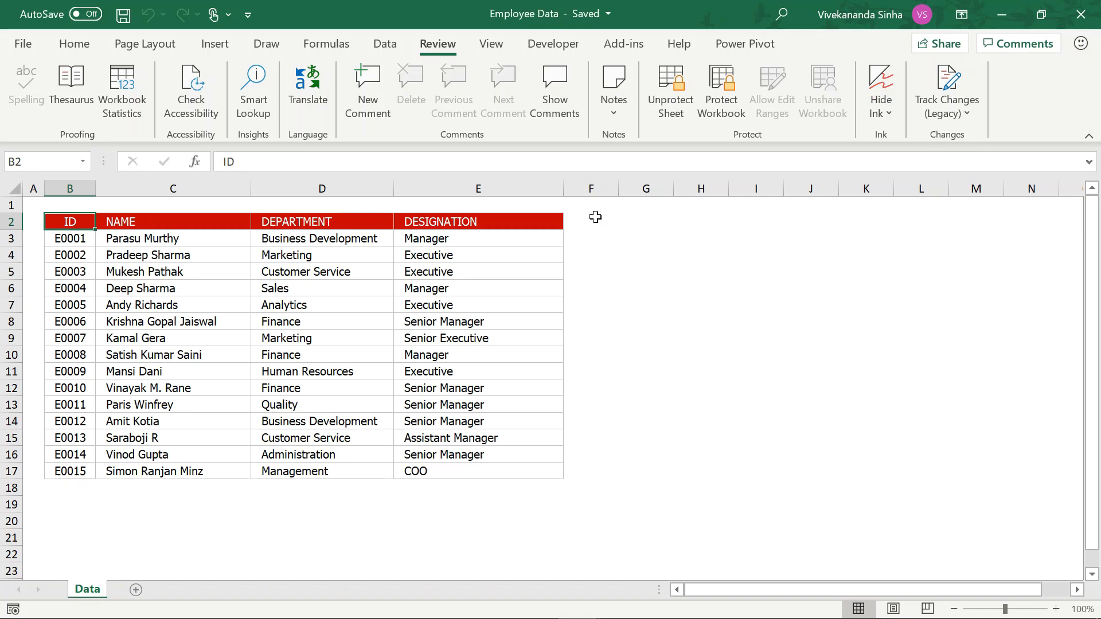
pyautogui.click(618, 308)
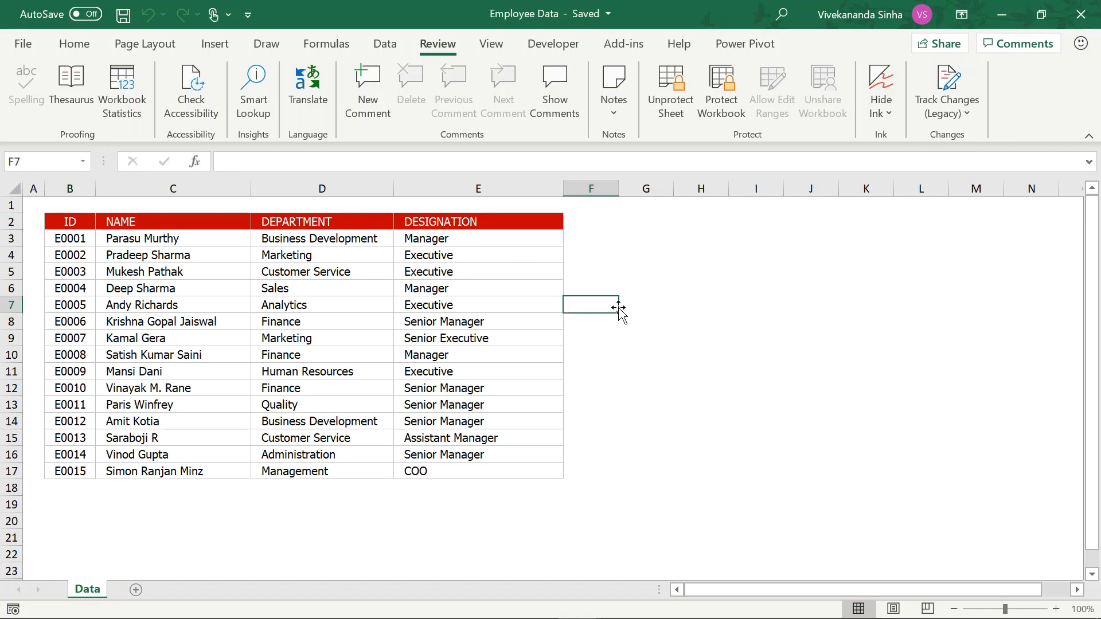
pyautogui.press('a')
pyautogui.press('Escape')
pyautogui.click(436, 240)
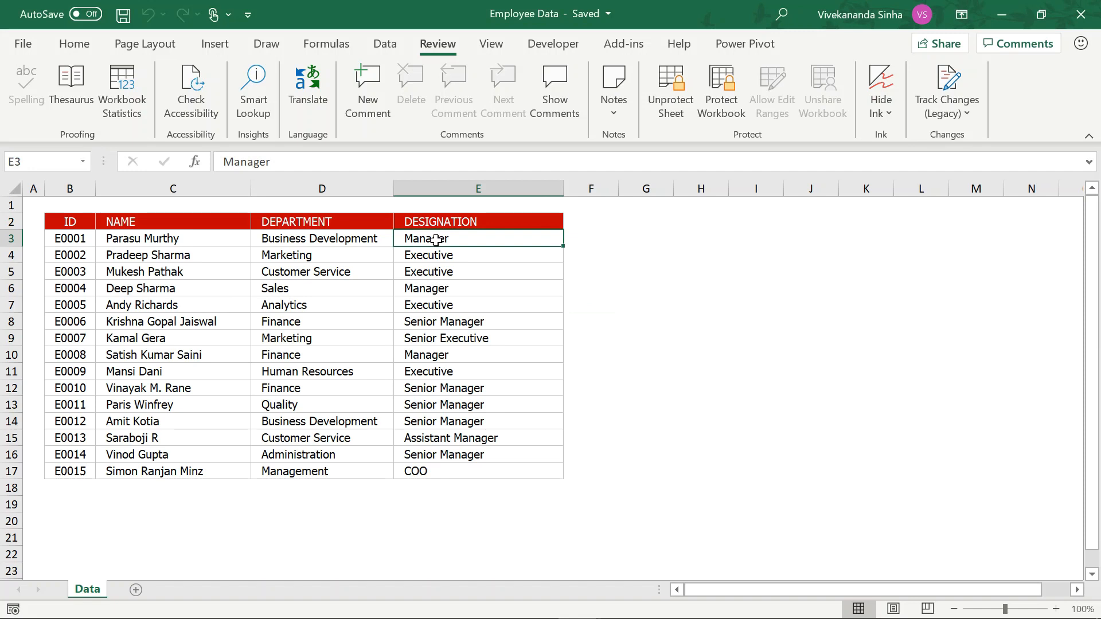
pyautogui.doubleClick(435, 240)
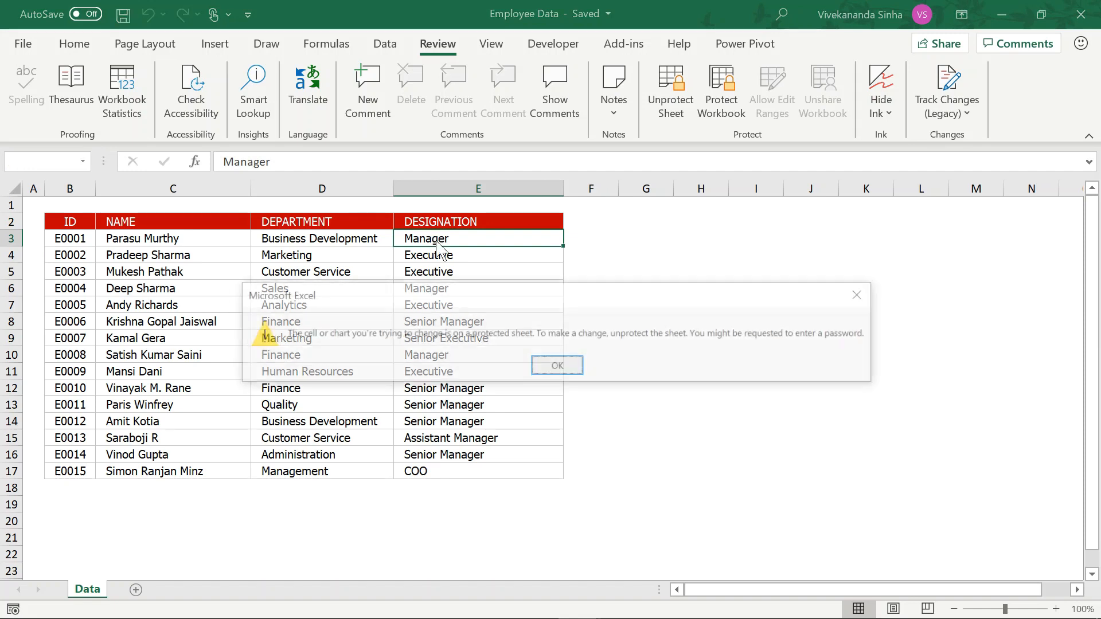
pyautogui.click(557, 367)
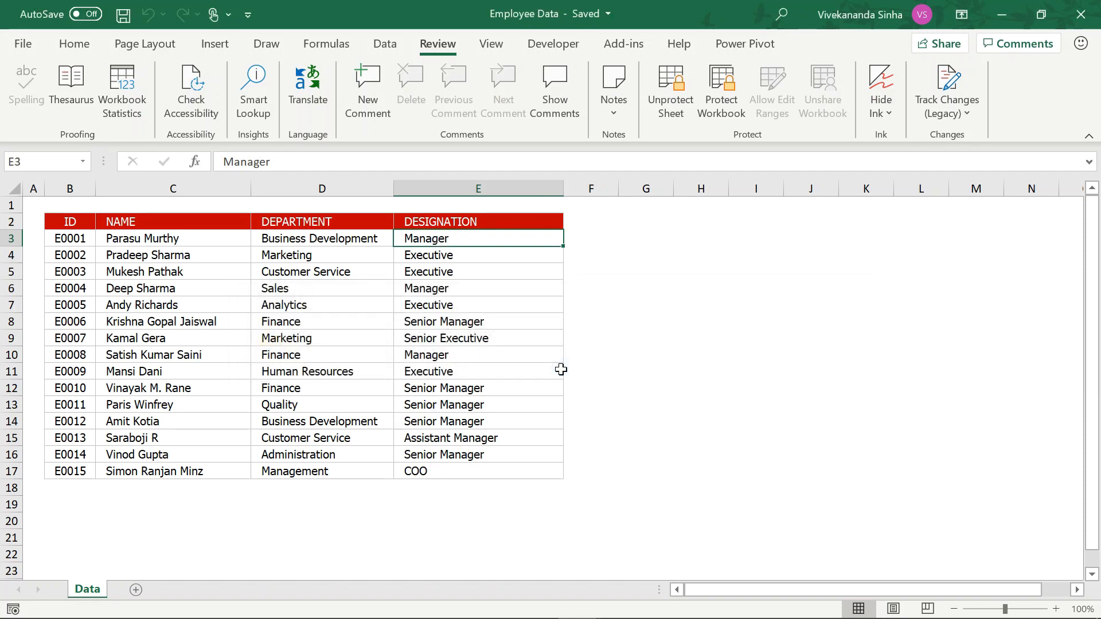
# Cancel the Unprotect Sheet prompt and close the Employee Data workbook.
pyautogui.click(669, 113)
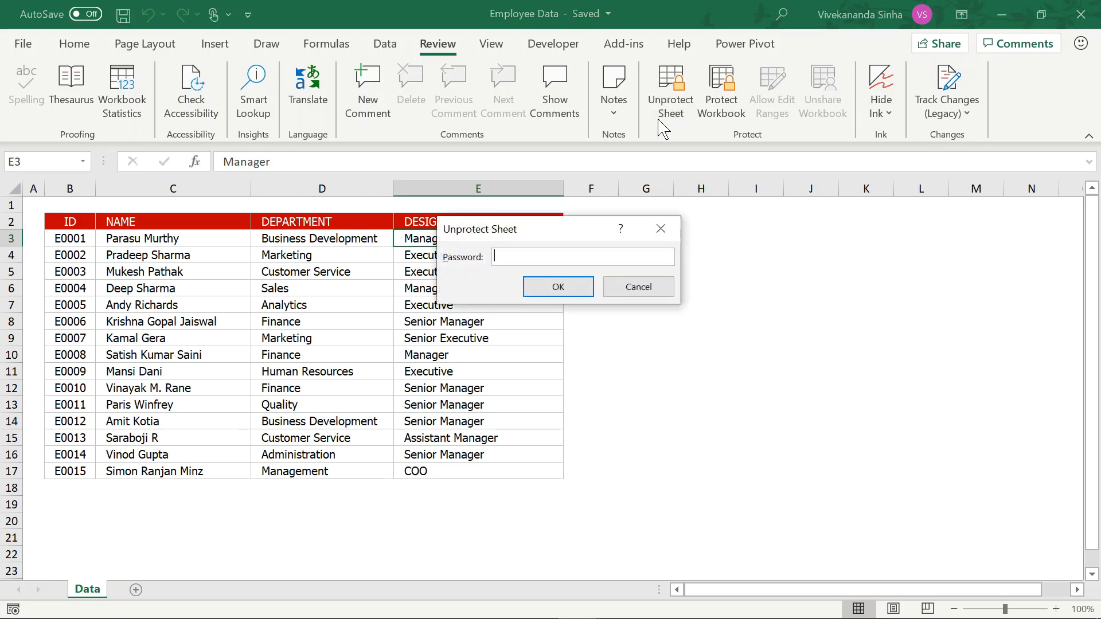
pyautogui.click(628, 297)
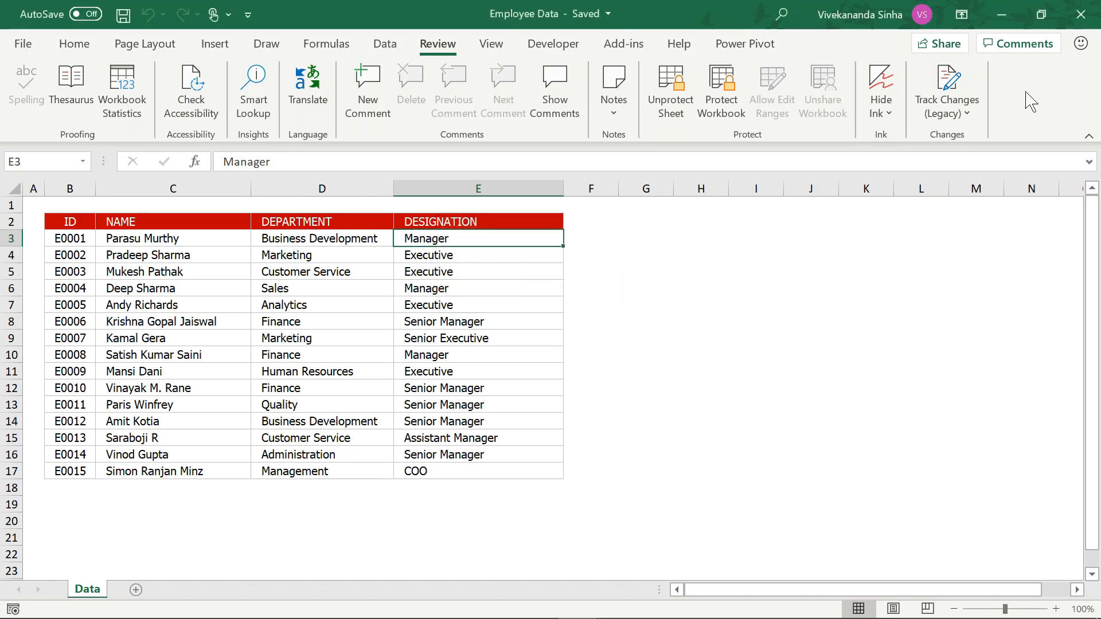
pyautogui.click(1081, 21)
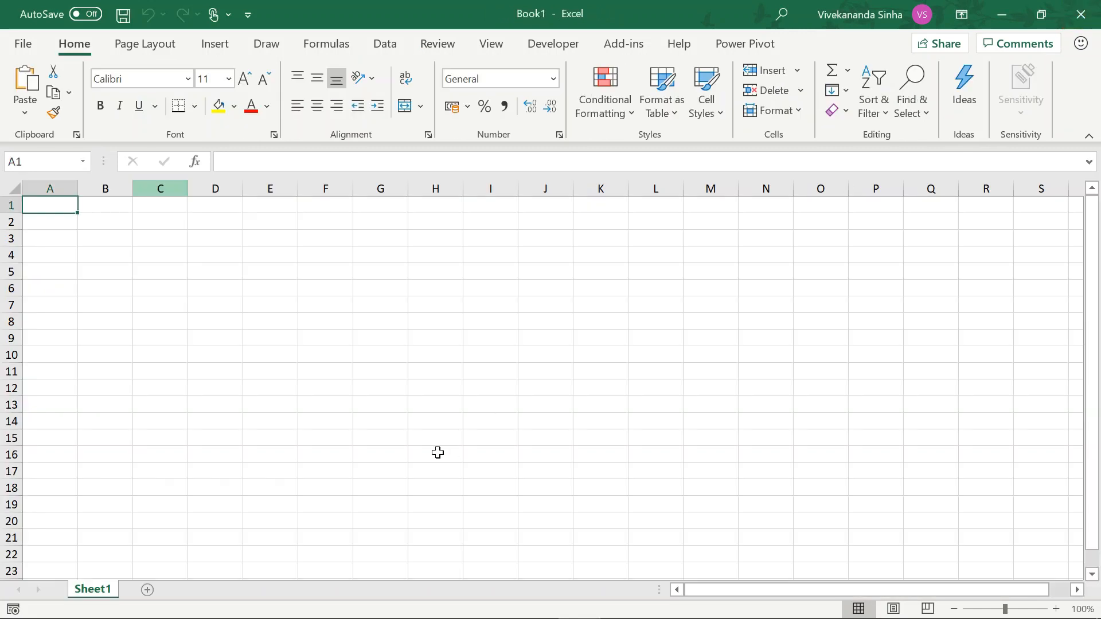
# Minimize Excel, select Employee Data in Reports, and turn on File name extensions.
pyautogui.click(1008, 16)
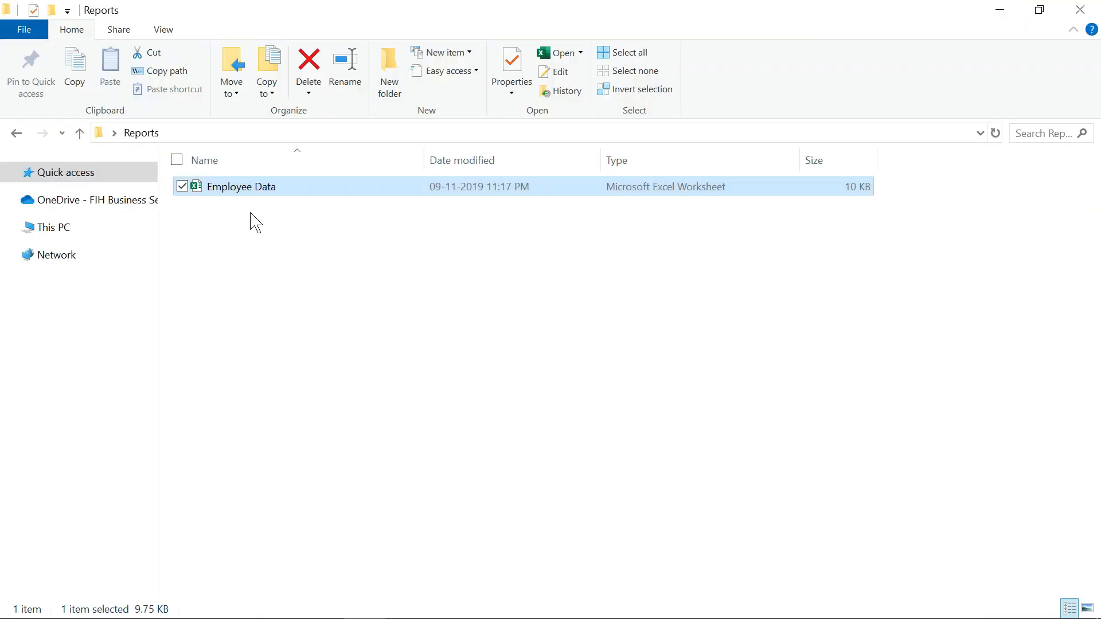
pyautogui.doubleClick(253, 190)
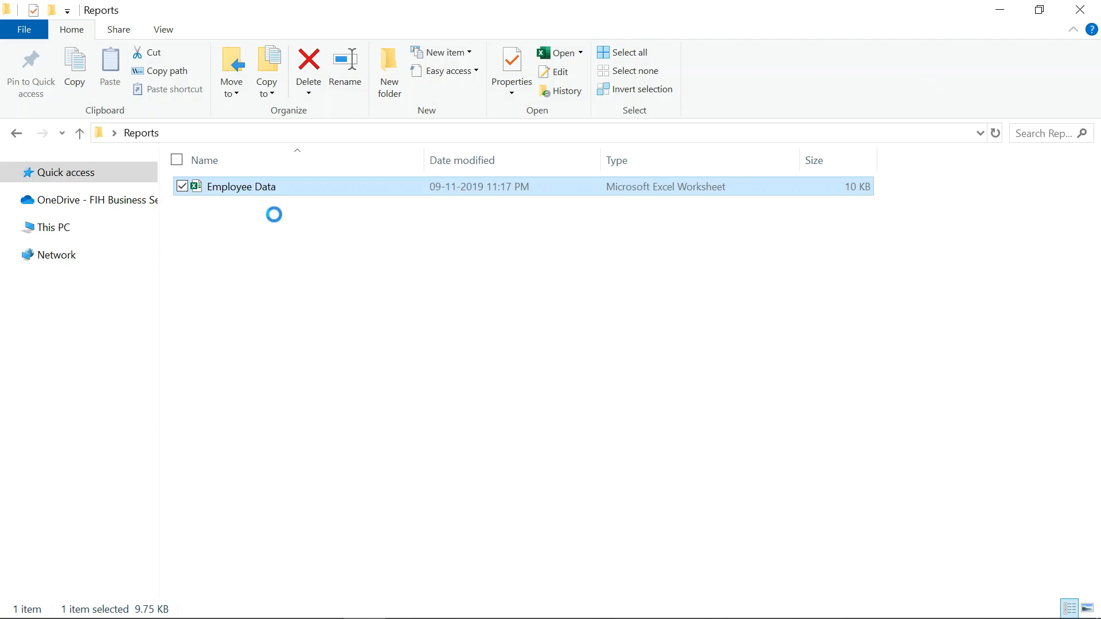
pyautogui.click(315, 242)
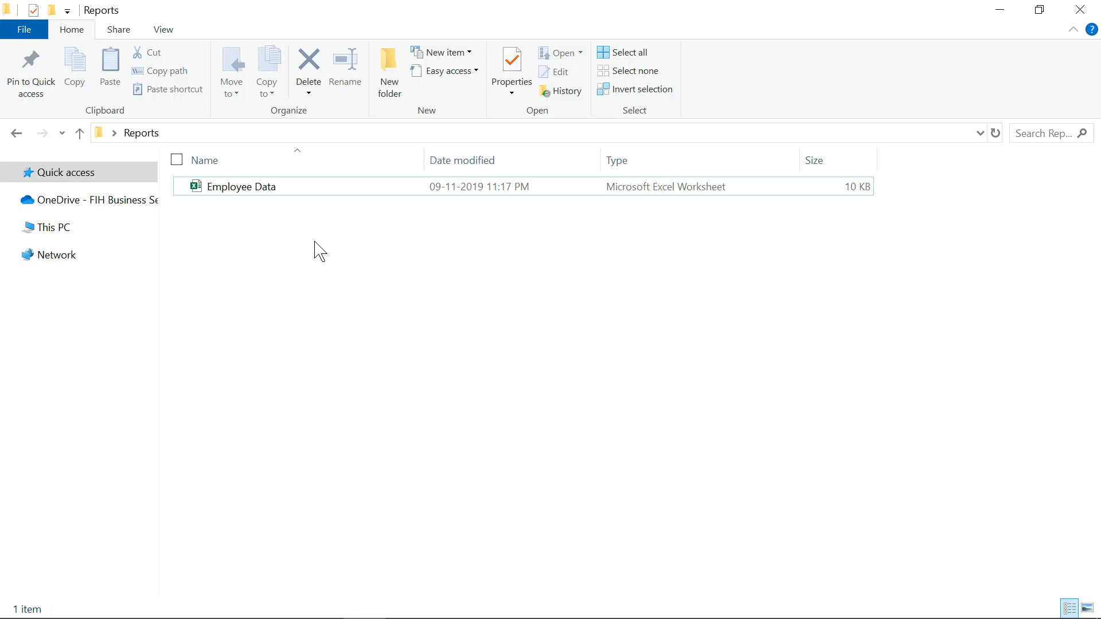
pyautogui.click(238, 189)
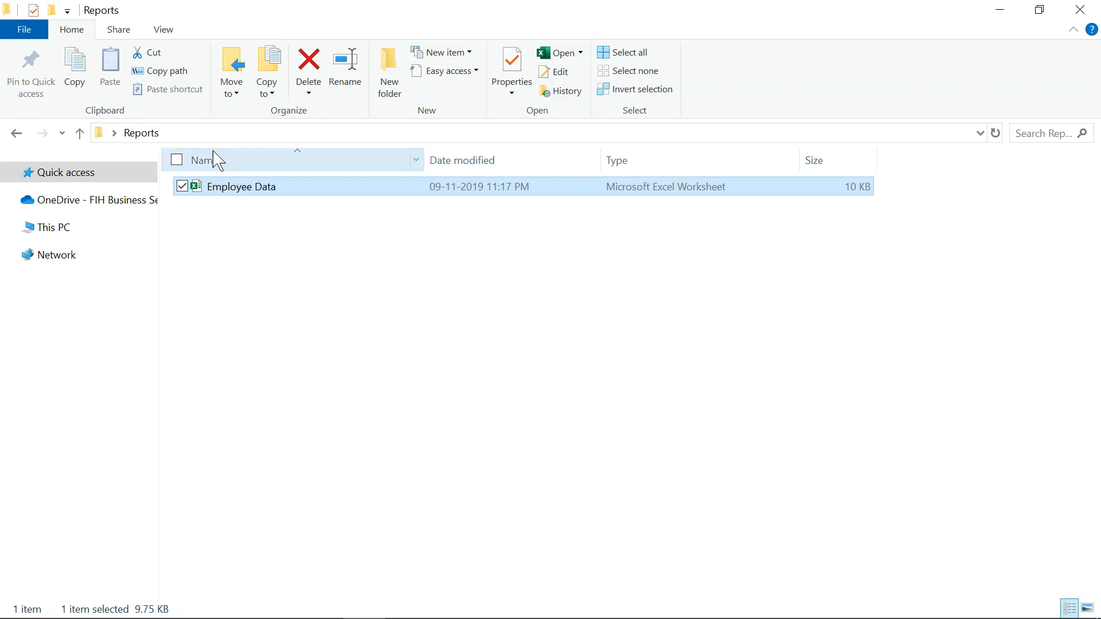
pyautogui.click(165, 32)
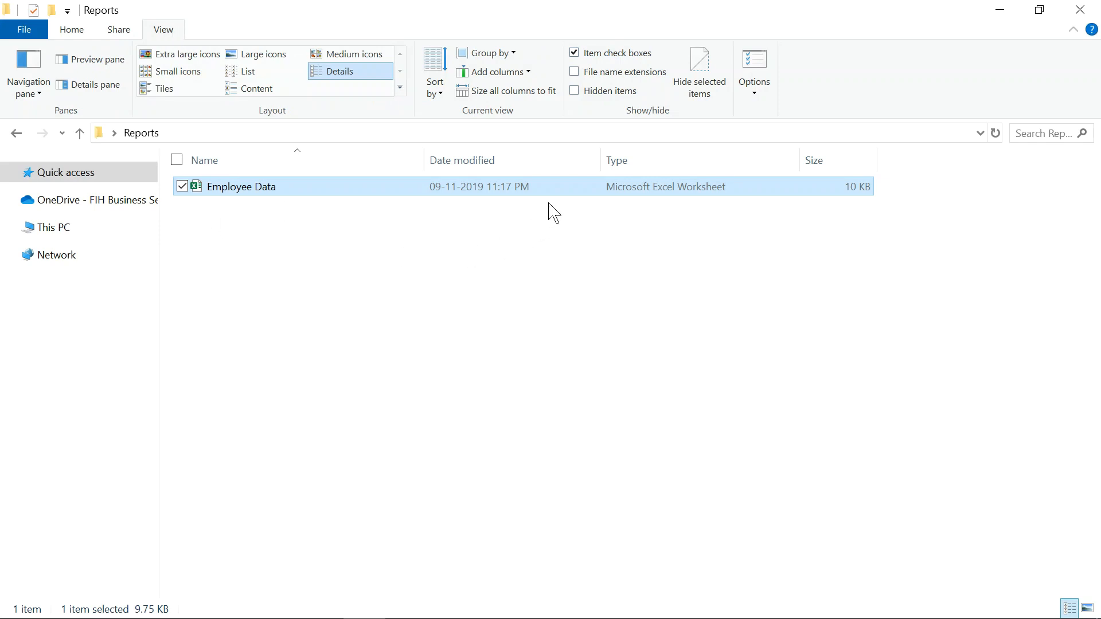
pyautogui.click(575, 74)
pyautogui.doubleClick(284, 194)
# Rename Employee Data.xlsx to Employee Data.zip and accept the extension-change warning.
pyautogui.click(287, 192)
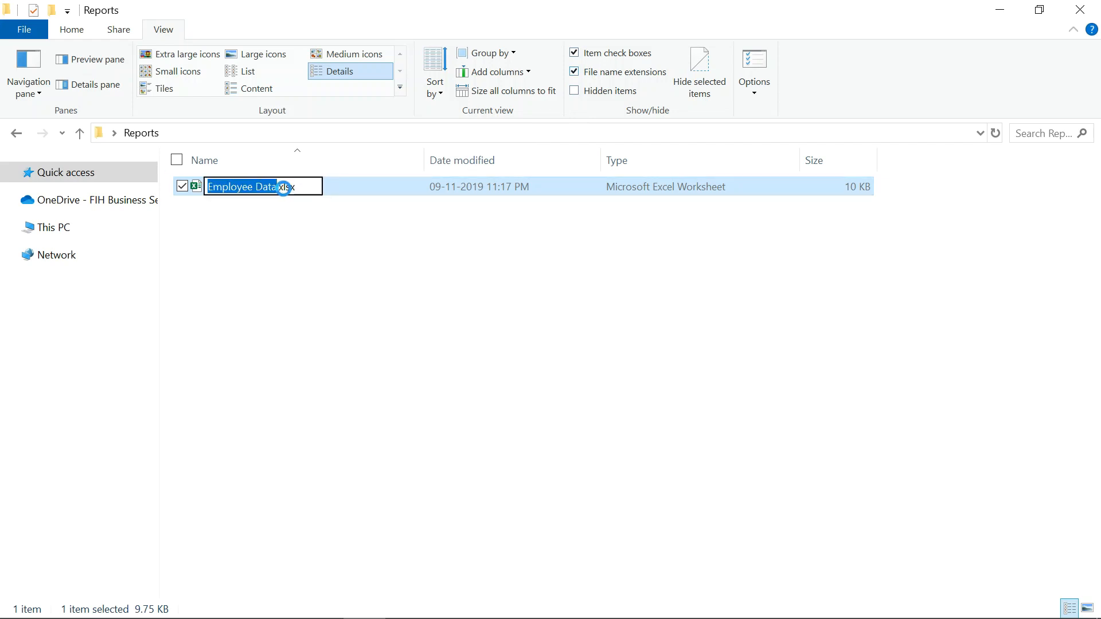
pyautogui.click(283, 188)
pyautogui.press('BackSpace')
pyautogui.press('BackSpace')
pyautogui.press('BackSpace')
pyautogui.press('BackSpace')
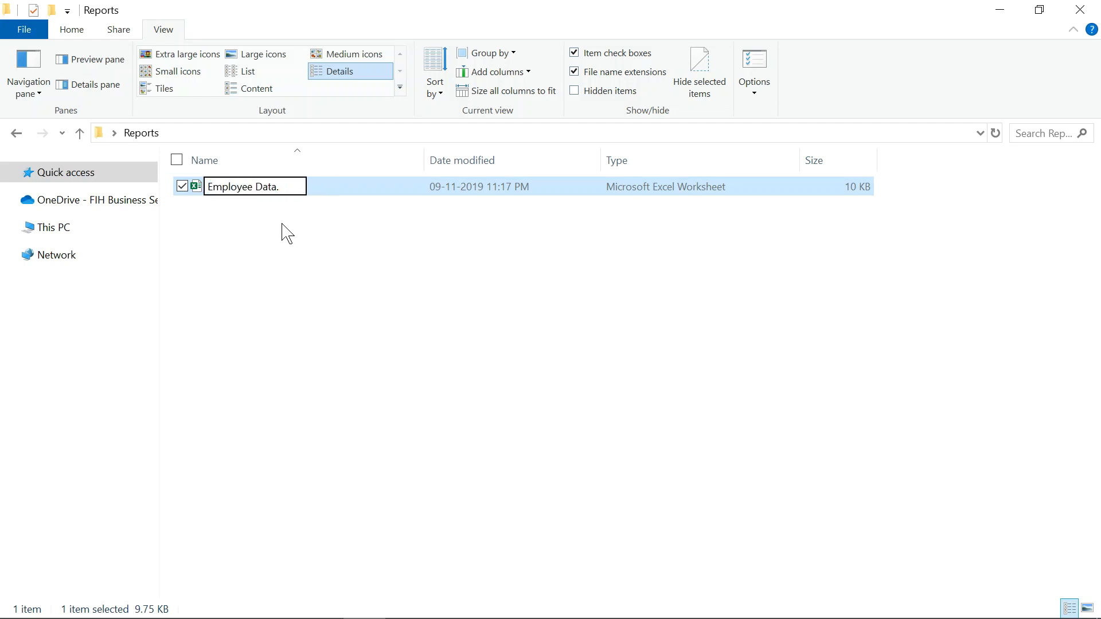
pyautogui.write('zip')
pyautogui.press('Return')
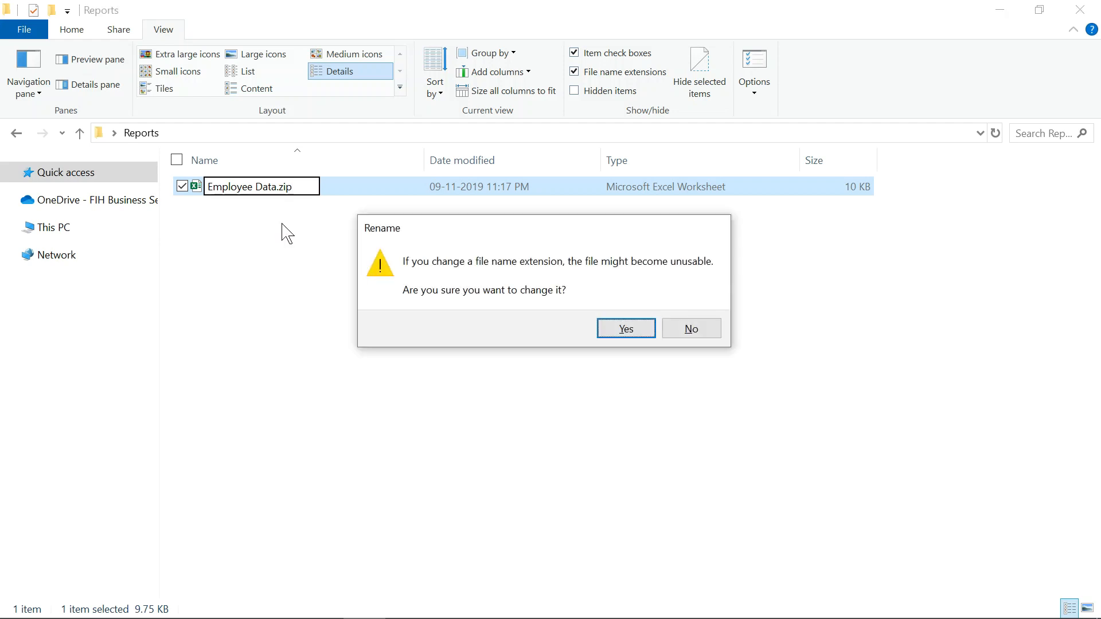
pyautogui.press('Return')
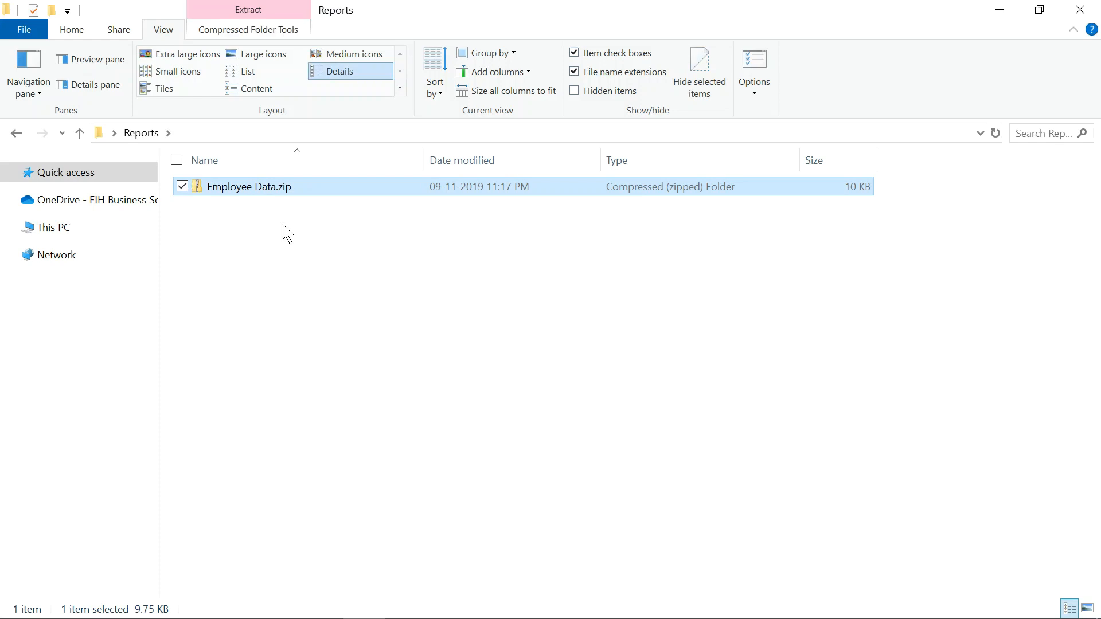
pyautogui.click(273, 187)
pyautogui.click(300, 225)
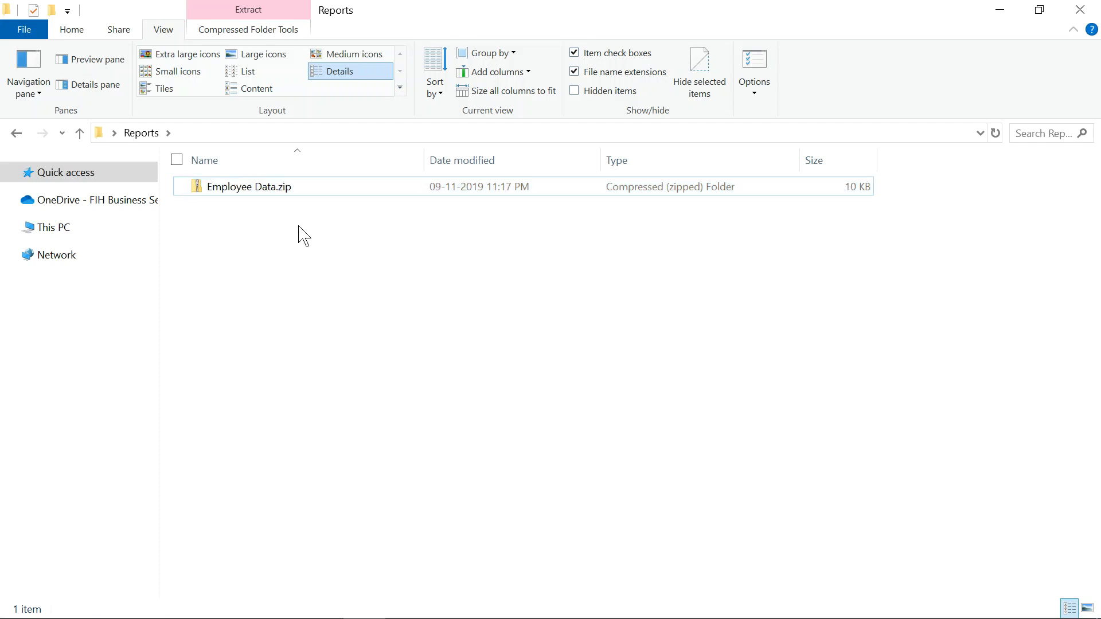
# Open Employee Data.zip, go into xl then worksheets, and select sheet1.xml.
pyautogui.click(273, 194)
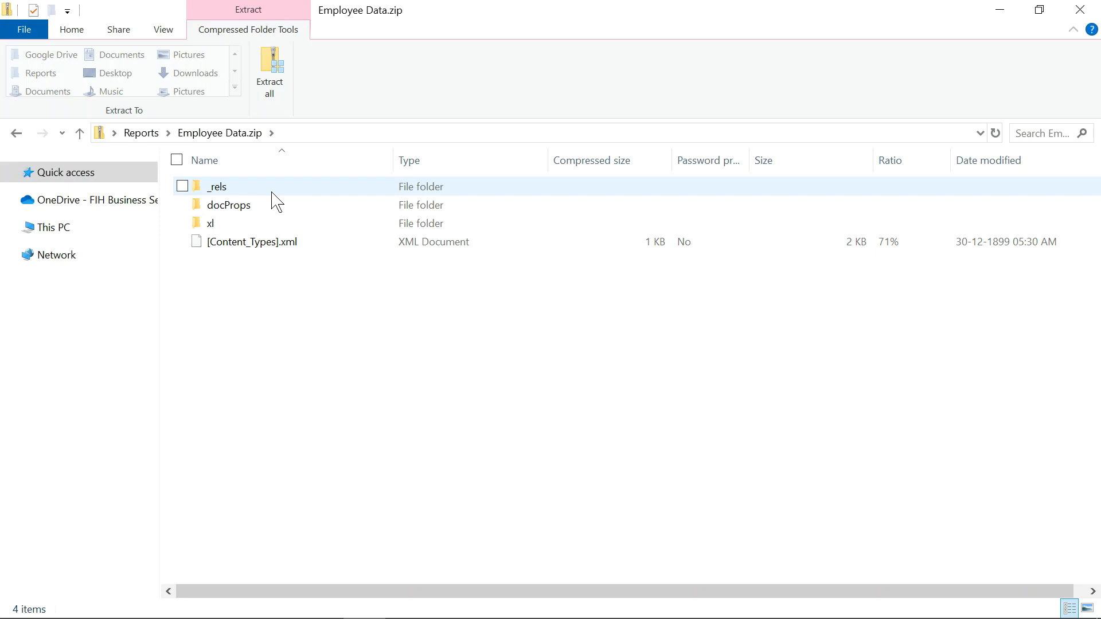
pyautogui.click(210, 223)
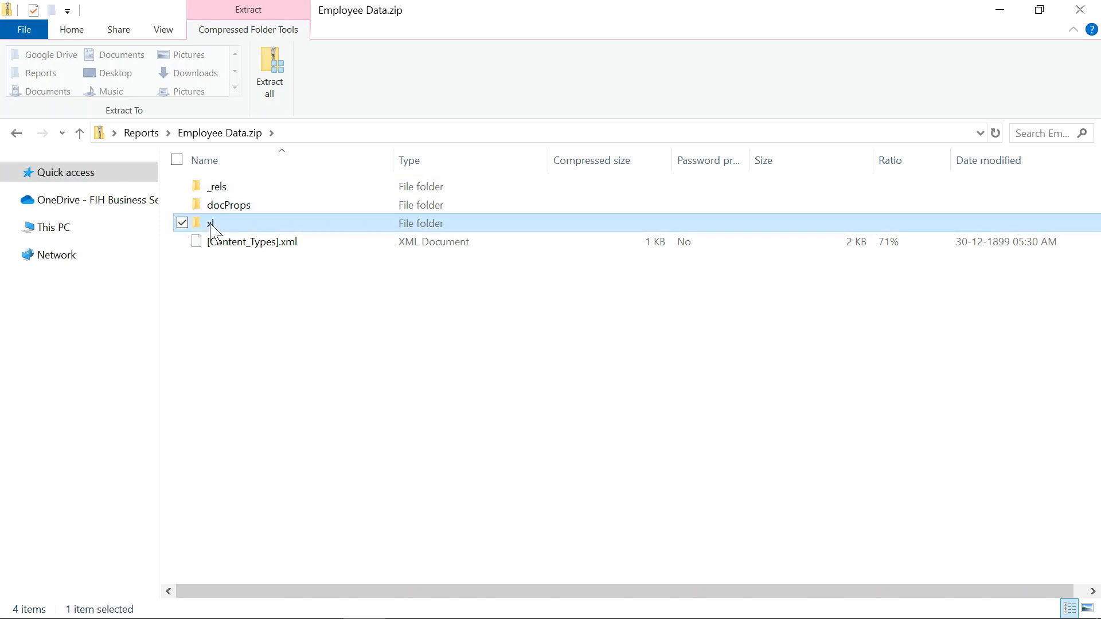
pyautogui.doubleClick(210, 223)
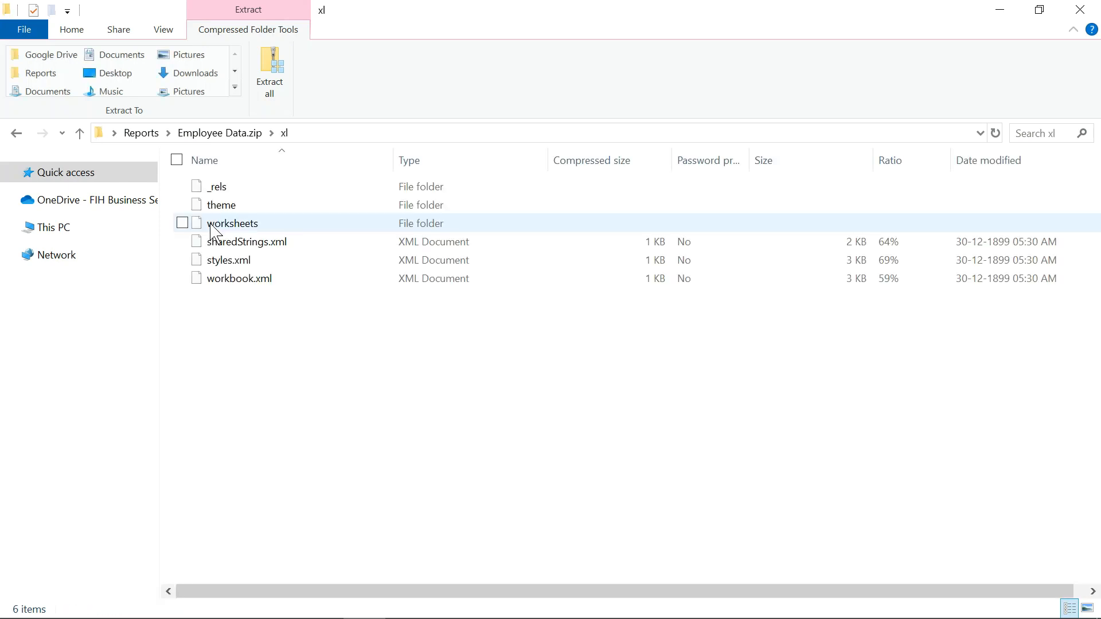
pyautogui.click(251, 229)
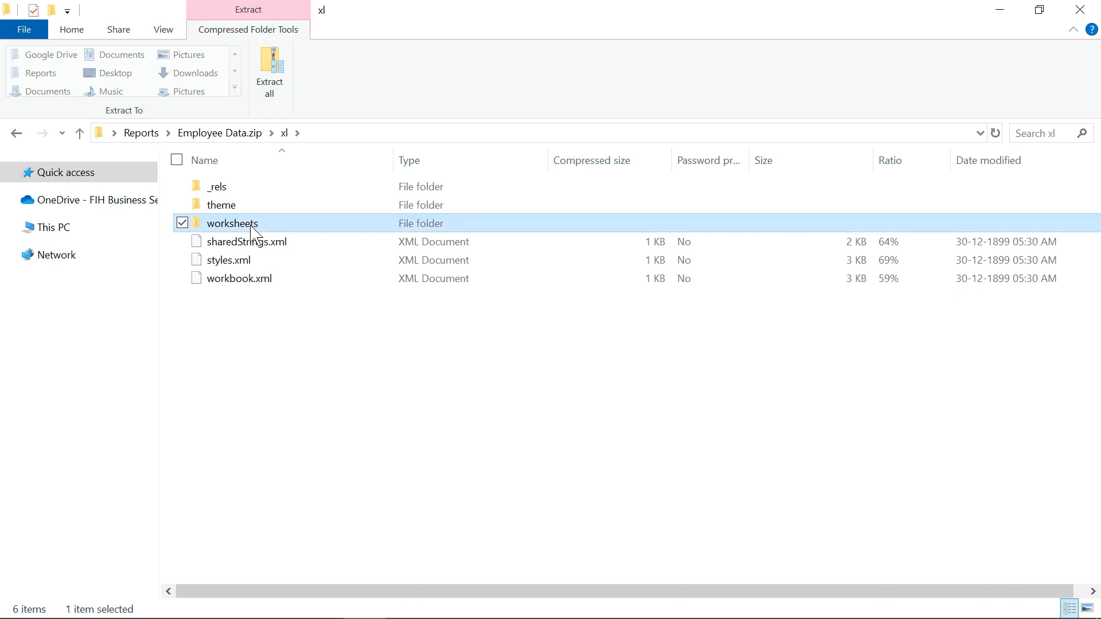
pyautogui.doubleClick(252, 230)
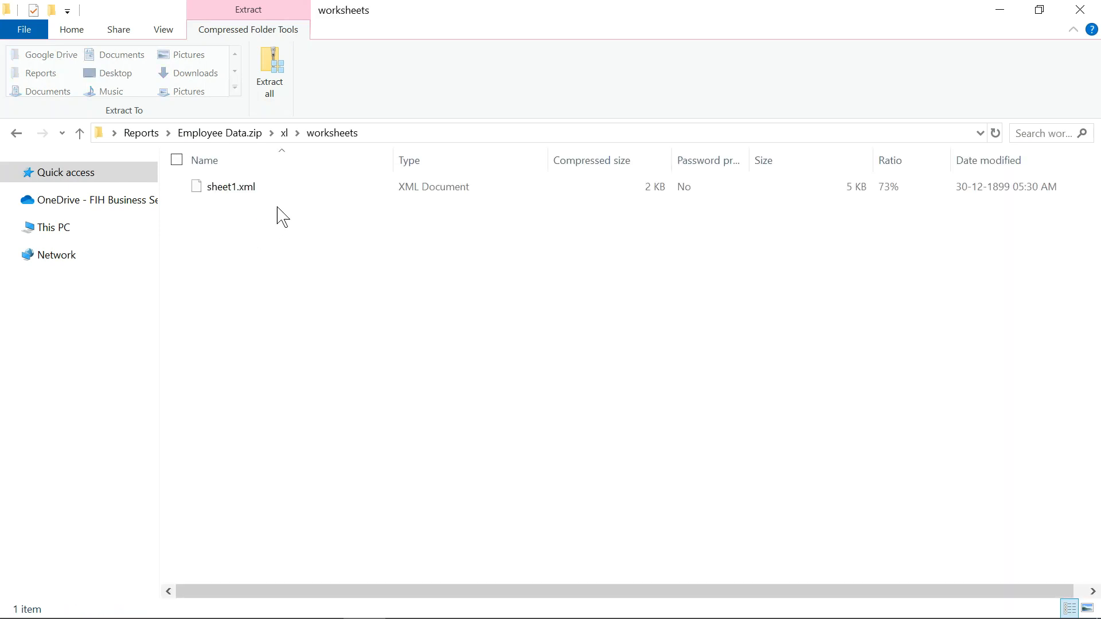
pyautogui.click(252, 198)
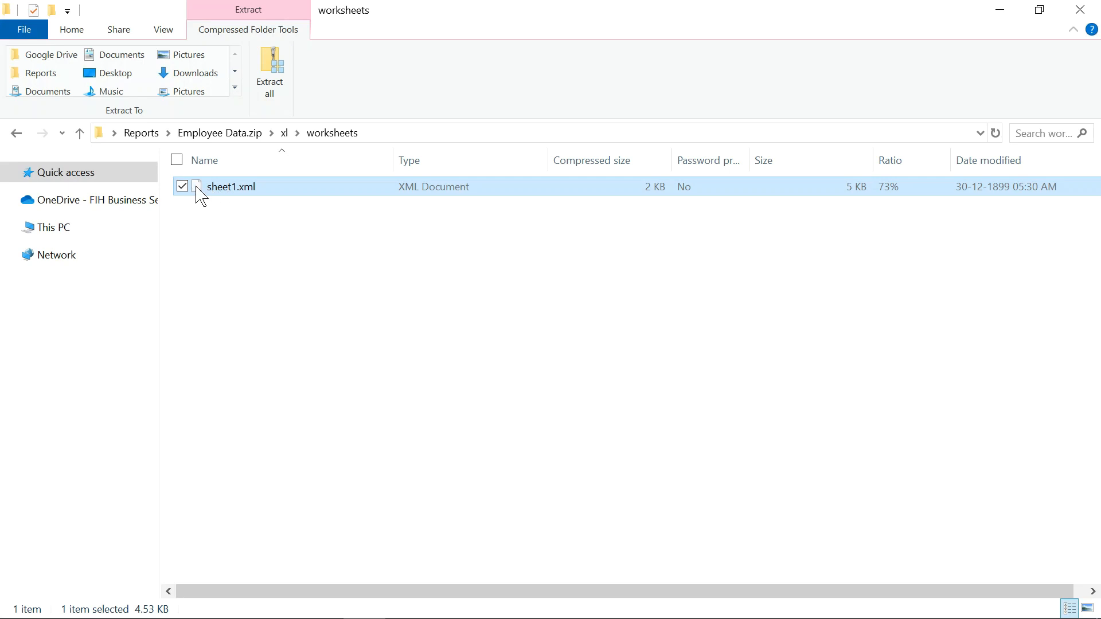
# Paste sheet1.xml into the Reports folder and bring up its Open with choices.
pyautogui.click(142, 133)
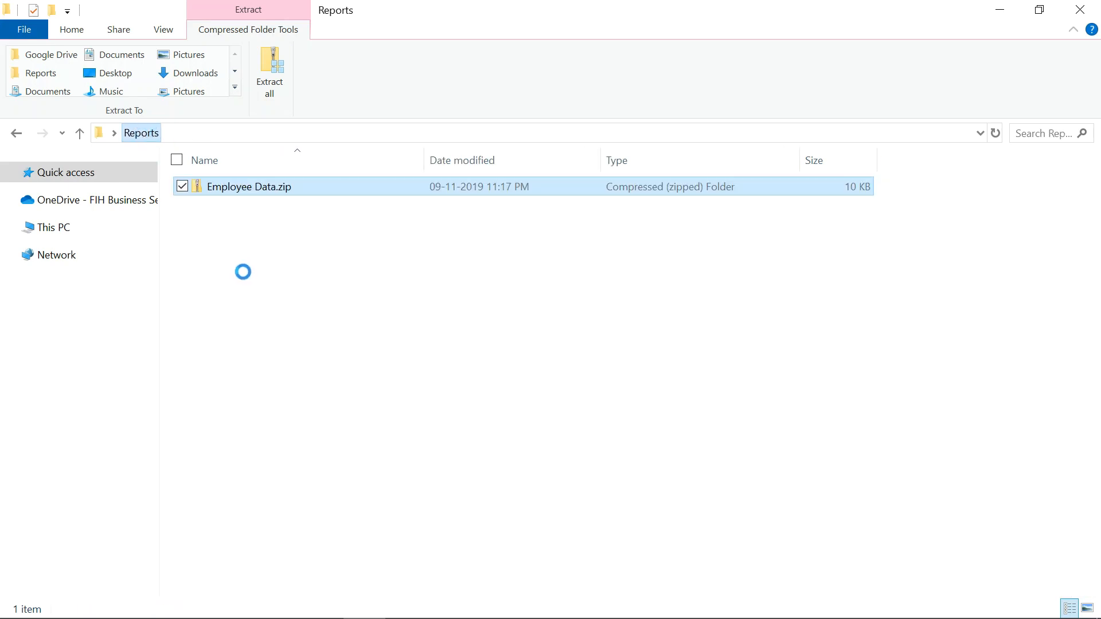
pyautogui.click(247, 280)
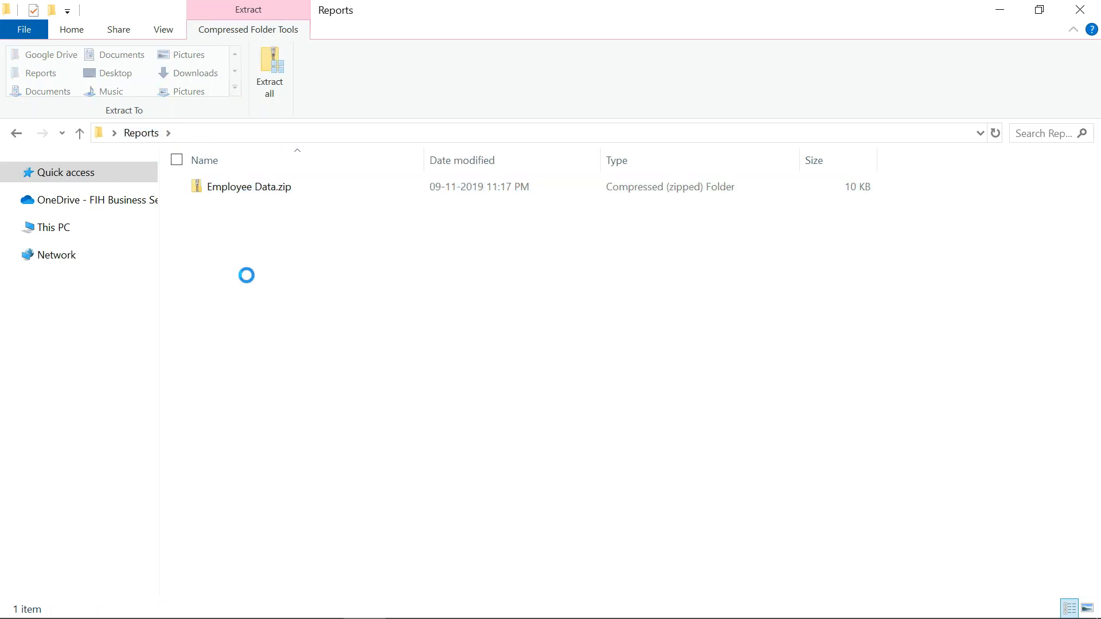
pyautogui.hotkey('ctrl', 'v')
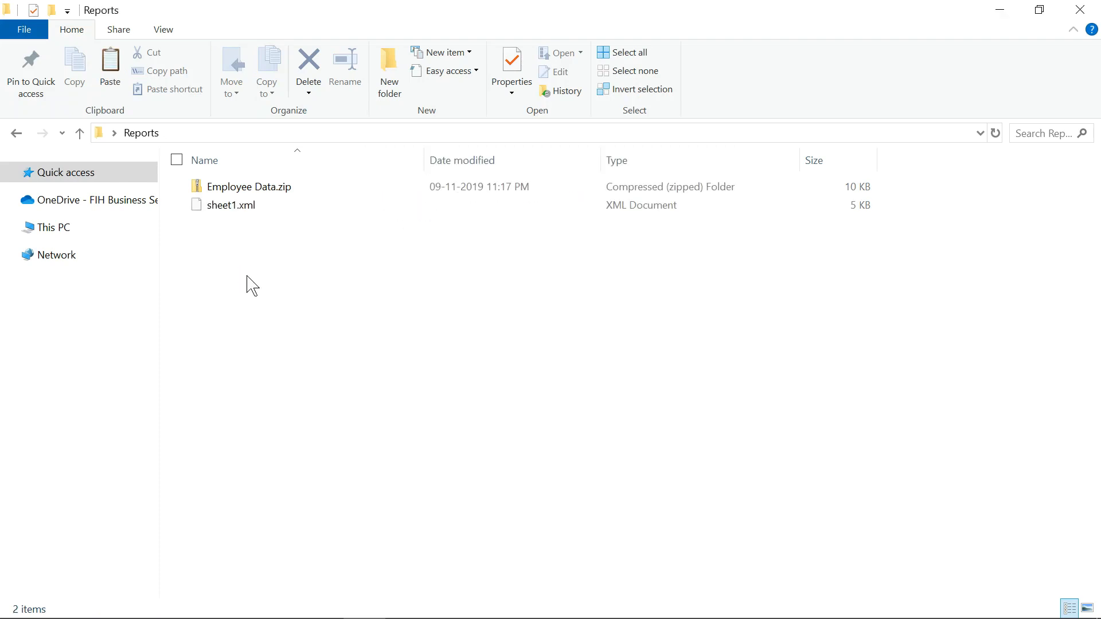
pyautogui.click(232, 216)
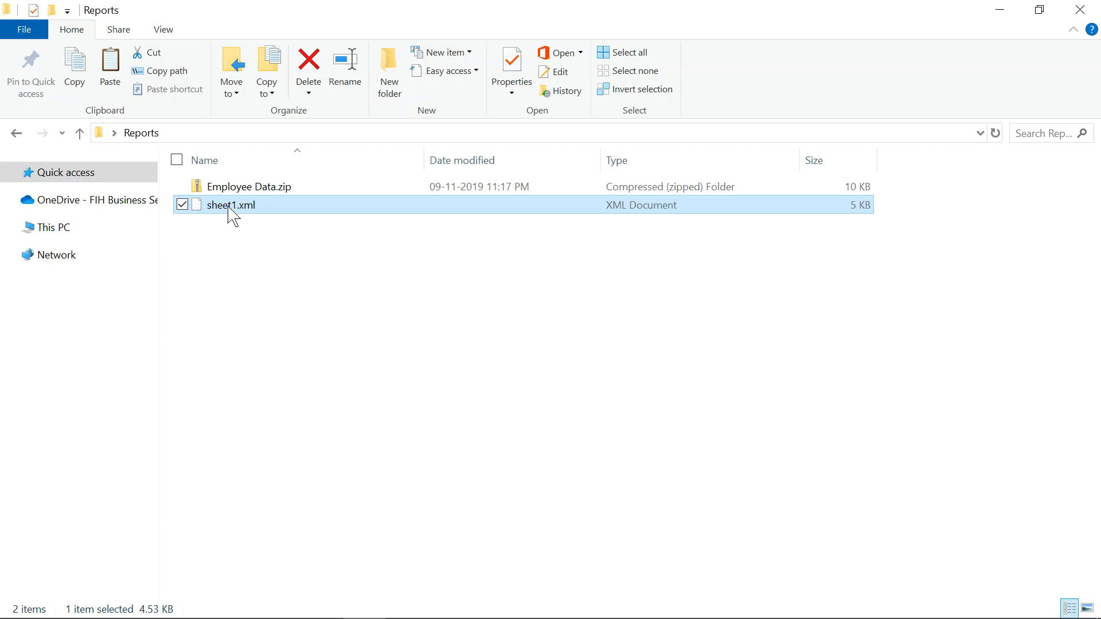
pyautogui.rightClick(229, 208)
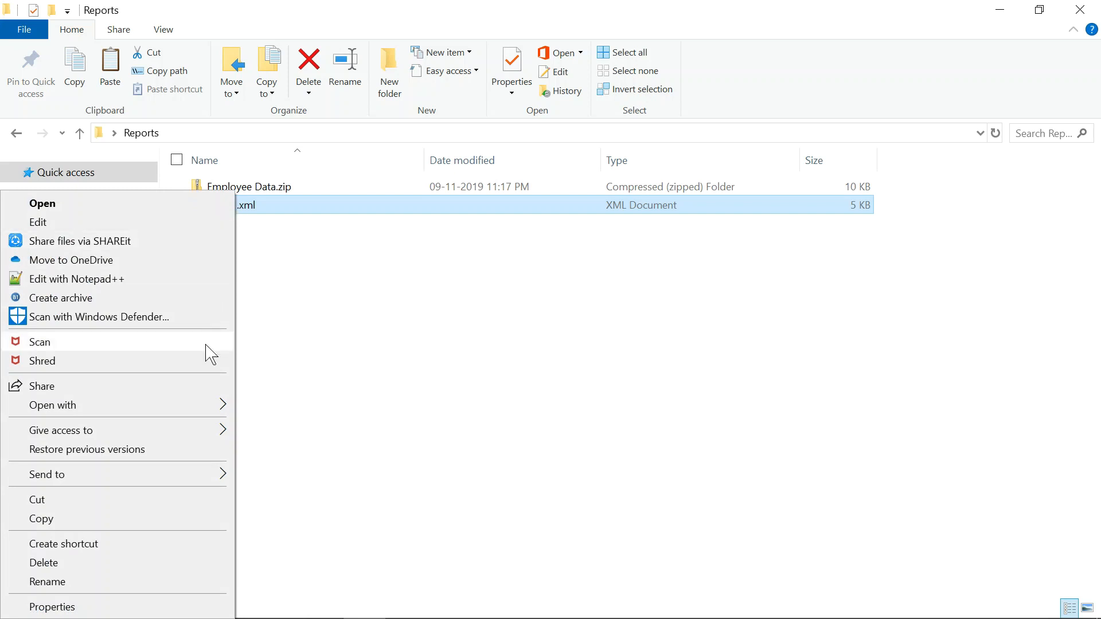
pyautogui.moveTo(214, 411)
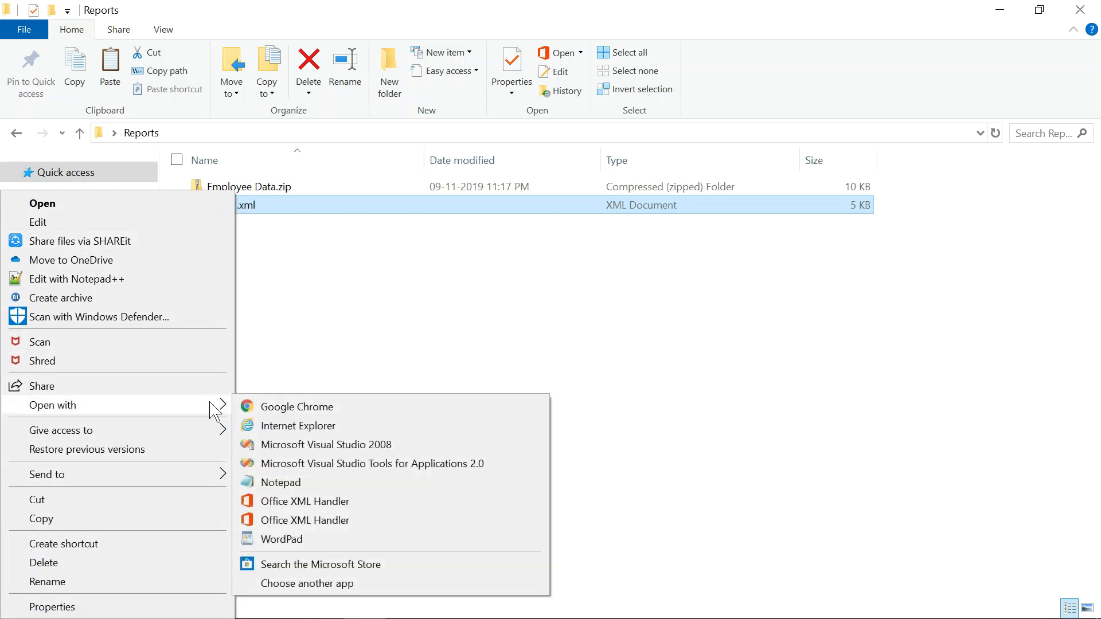
# Open sheet1.xml in Notepad and maximize the window to read its XML.
pyautogui.click(300, 488)
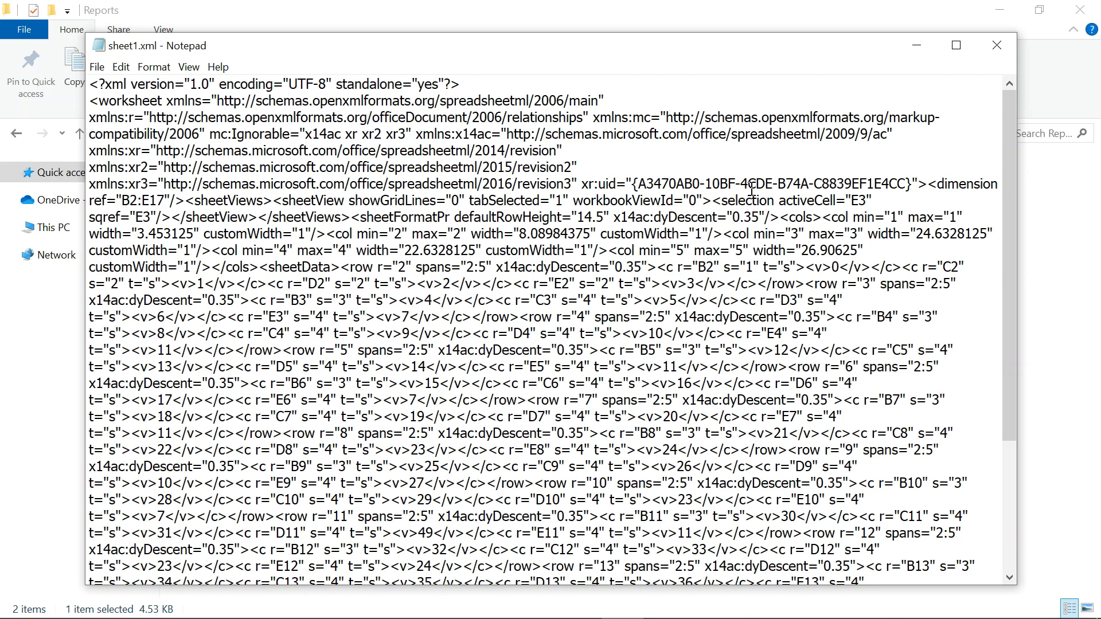
pyautogui.click(954, 48)
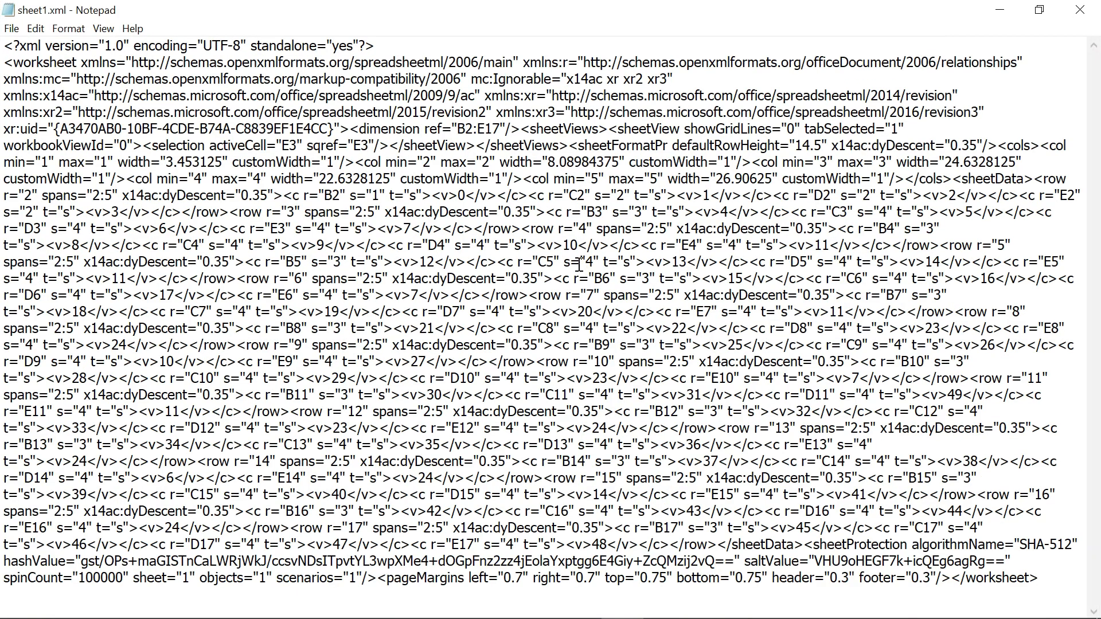
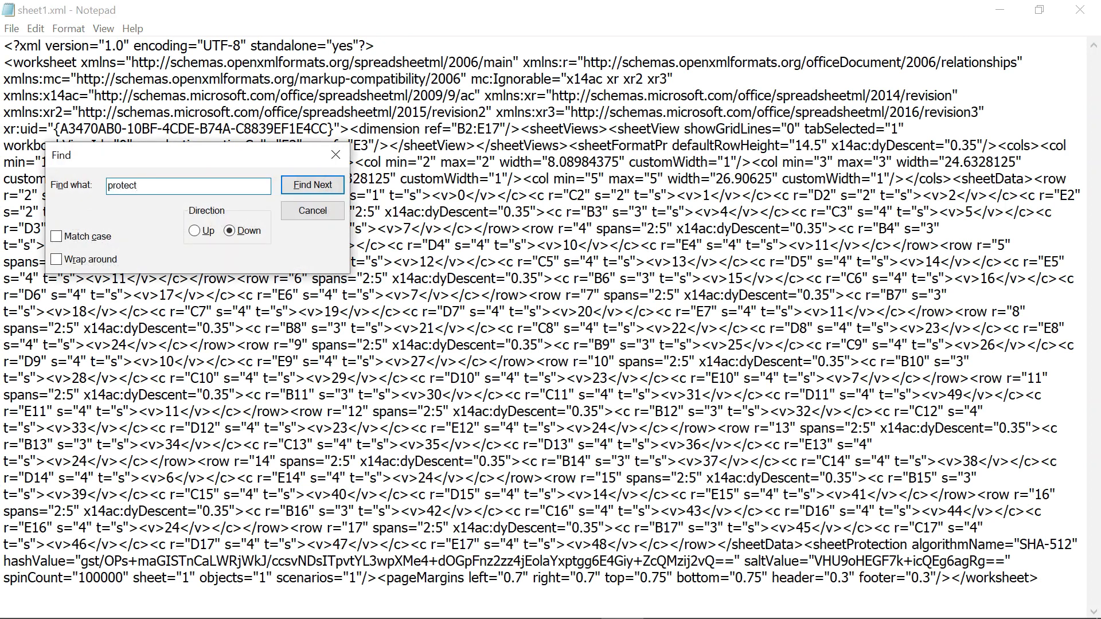
# Find "protect" to jump to the sheetProtection element, then close the Find dialog.
pyautogui.press('Return')
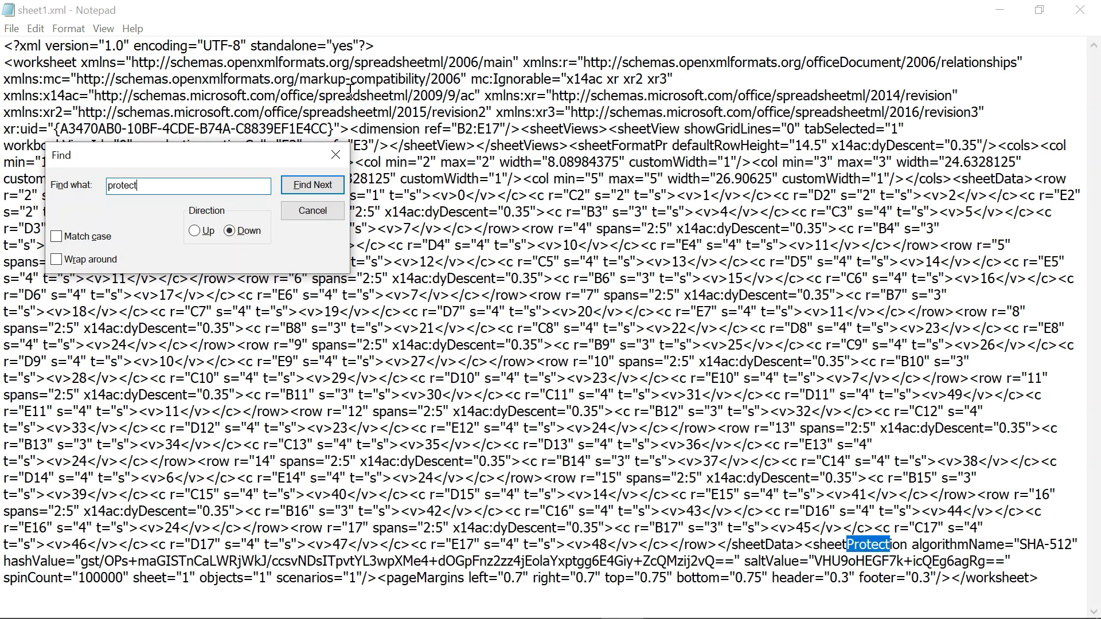
pyautogui.click(335, 155)
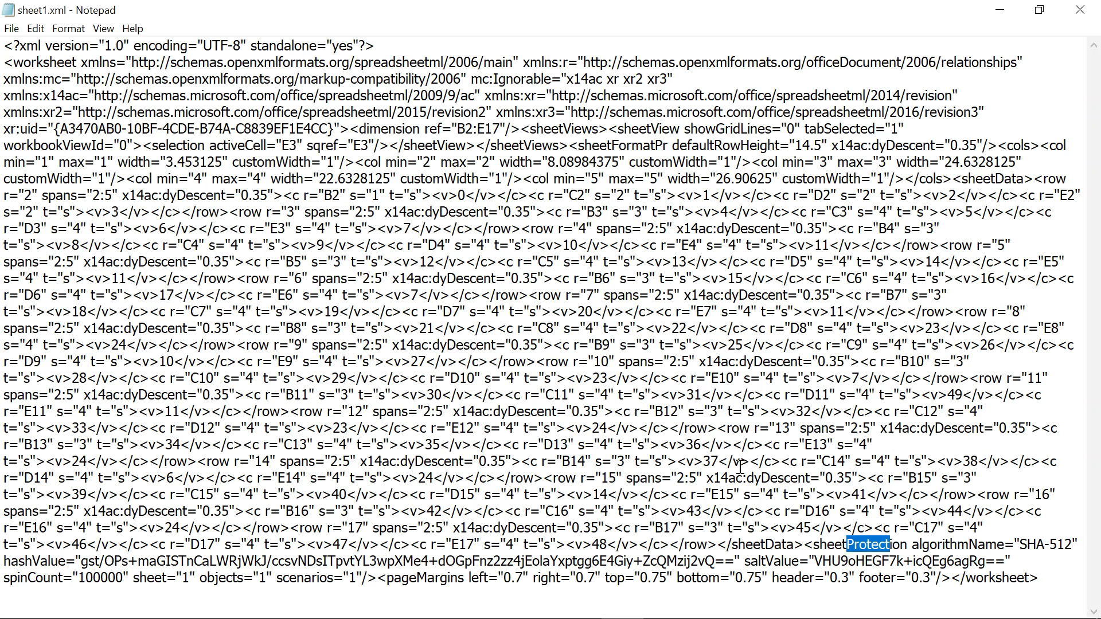
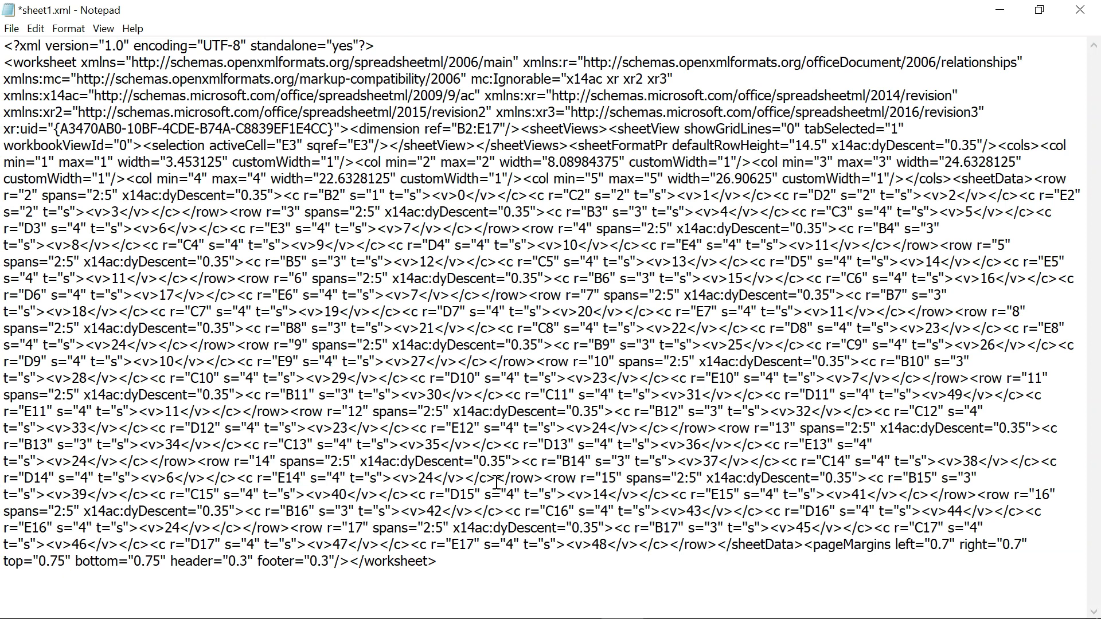
# Save the edited sheet1.xml and close Notepad.
pyautogui.hotkey('ctrl', 's')
pyautogui.click(1080, 17)
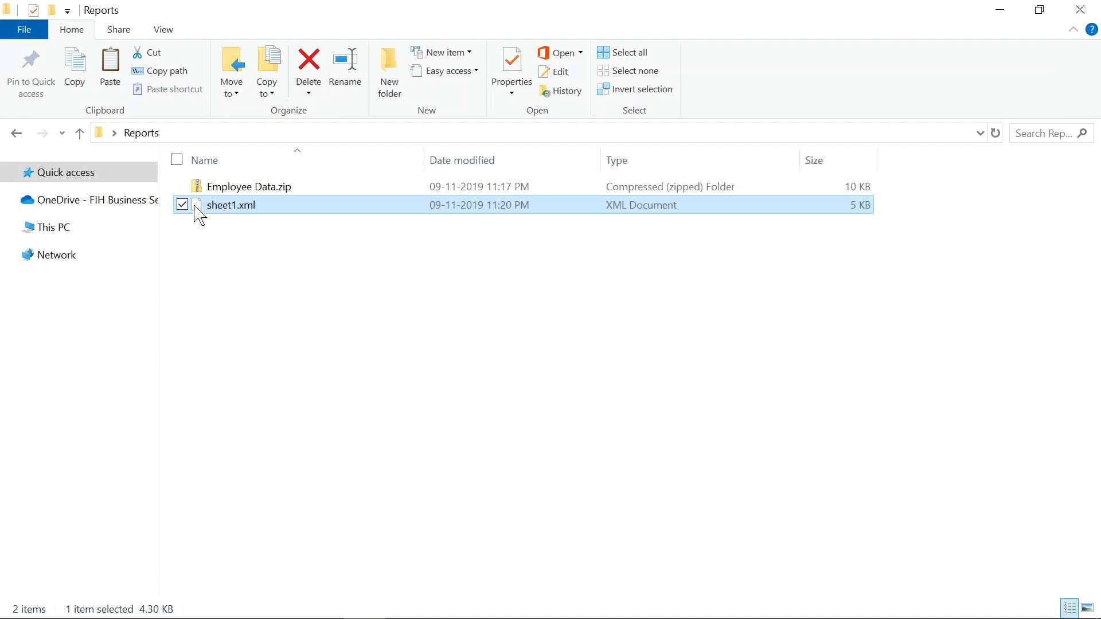
# Copy sheet1.xml and browse into Employee Data.zip's xl\worksheets folder.
pyautogui.hotkey('ctrl', 'c')
pyautogui.click(252, 187)
pyautogui.doubleClick(251, 186)
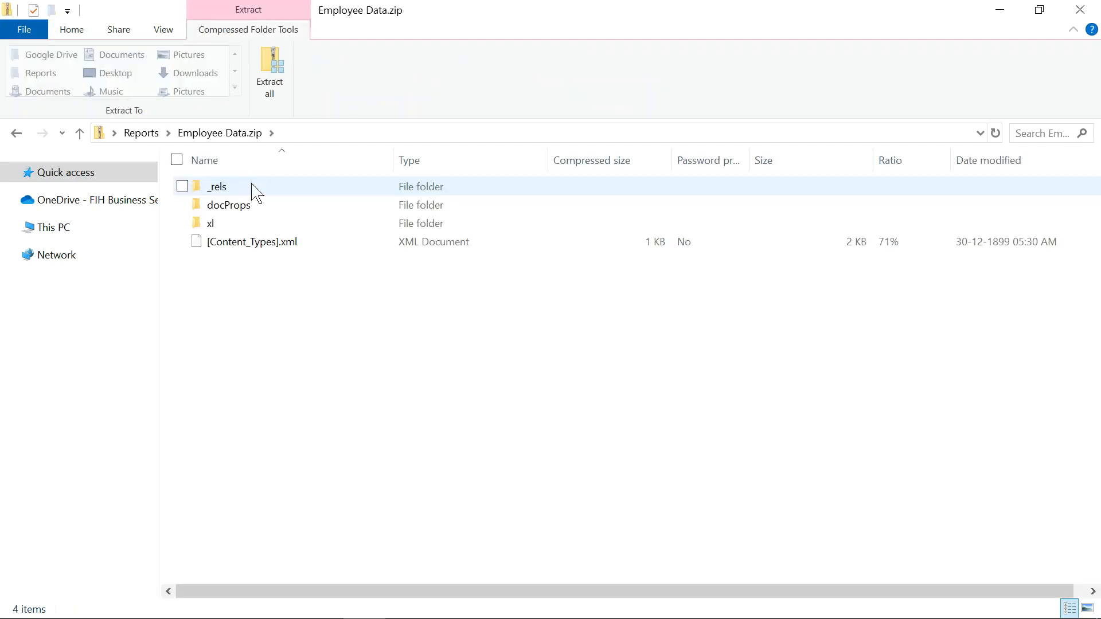
pyautogui.click(202, 223)
pyautogui.doubleClick(201, 223)
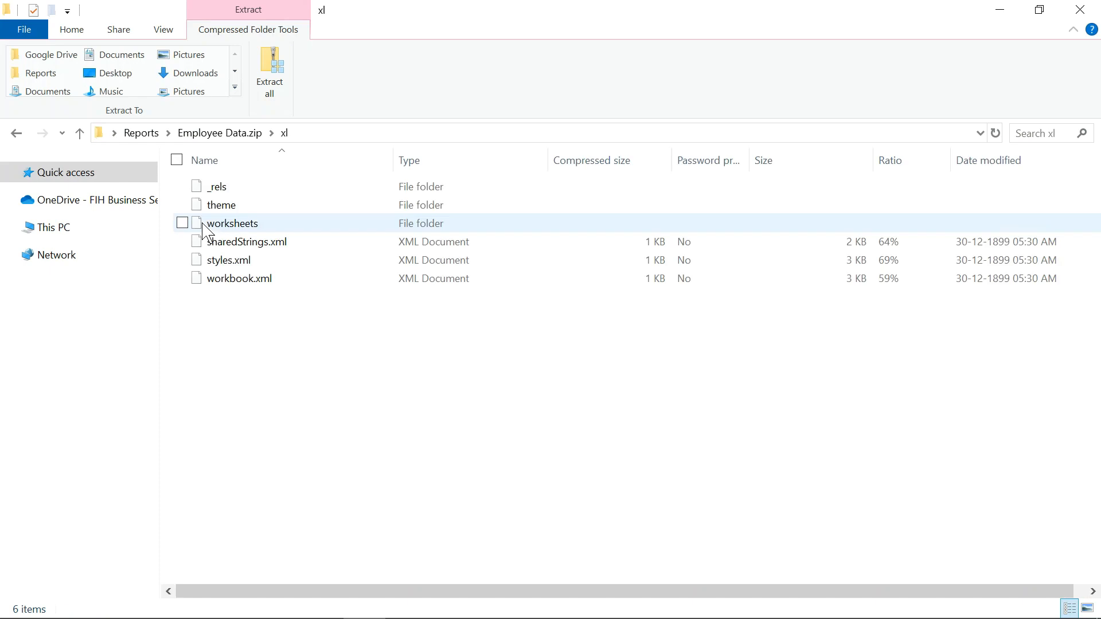
pyautogui.doubleClick(219, 228)
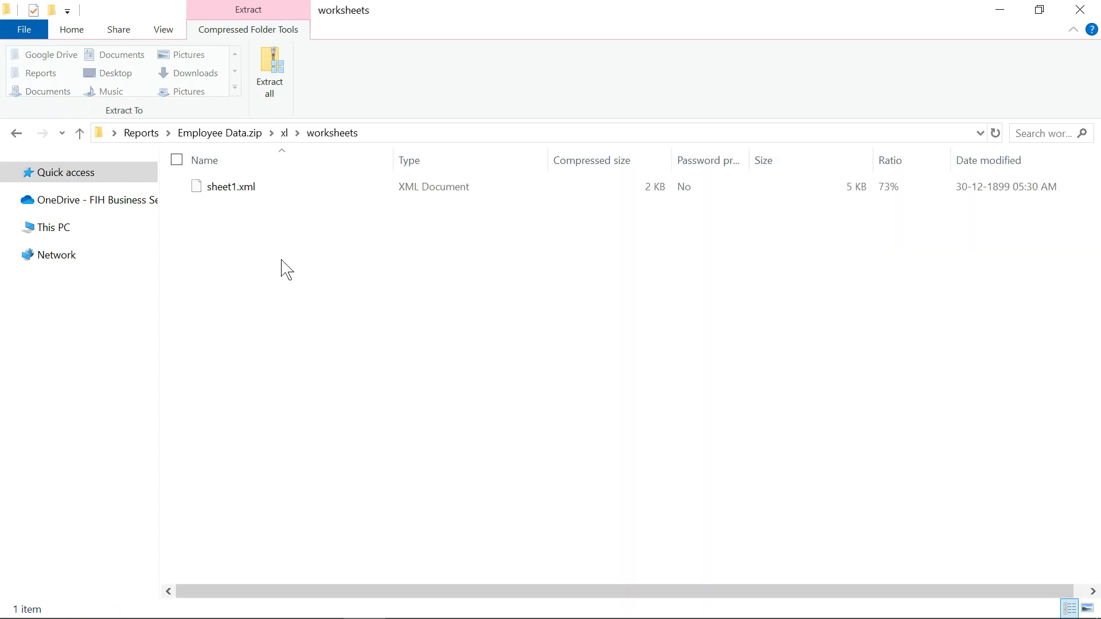
# Paste it over the original sheet1.xml, then go back to Reports.
pyautogui.hotkey('ctrl', 'v')
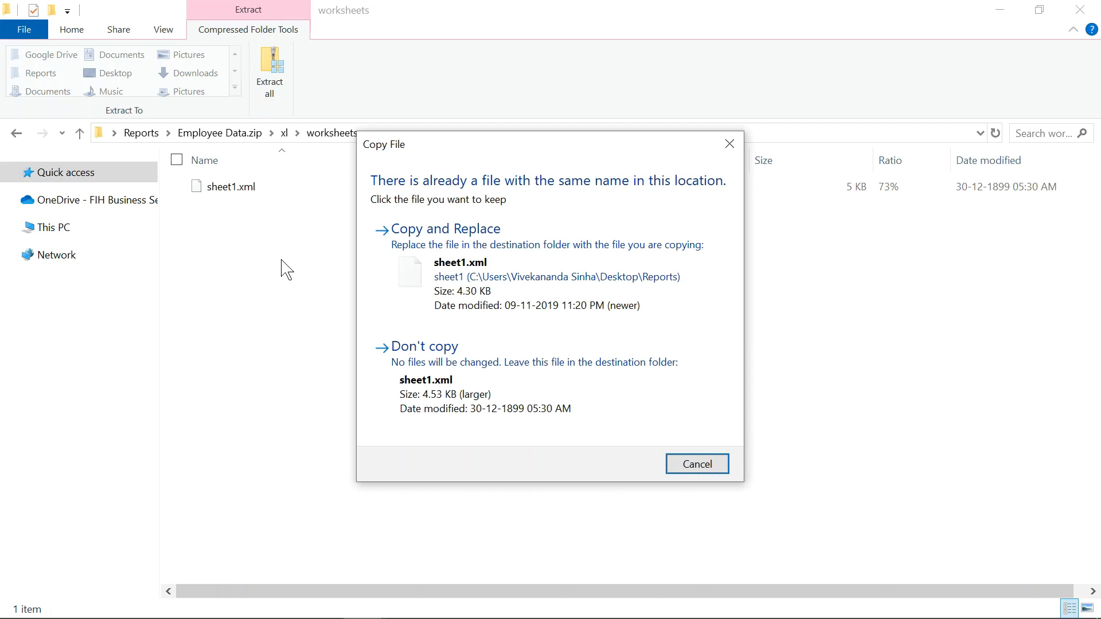
pyautogui.click(438, 265)
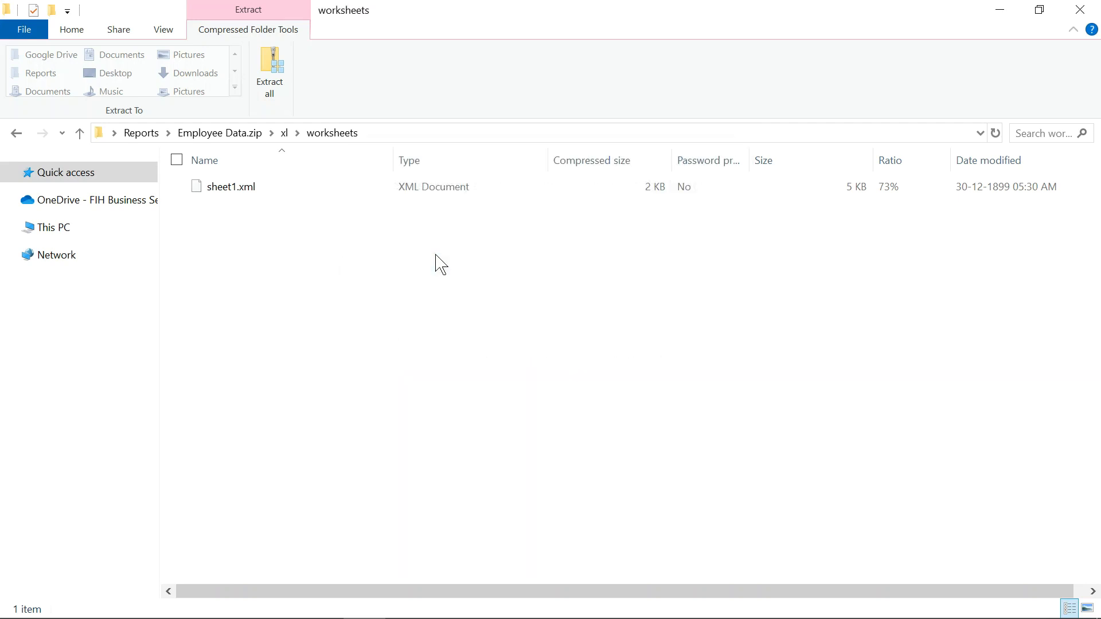
pyautogui.click(136, 135)
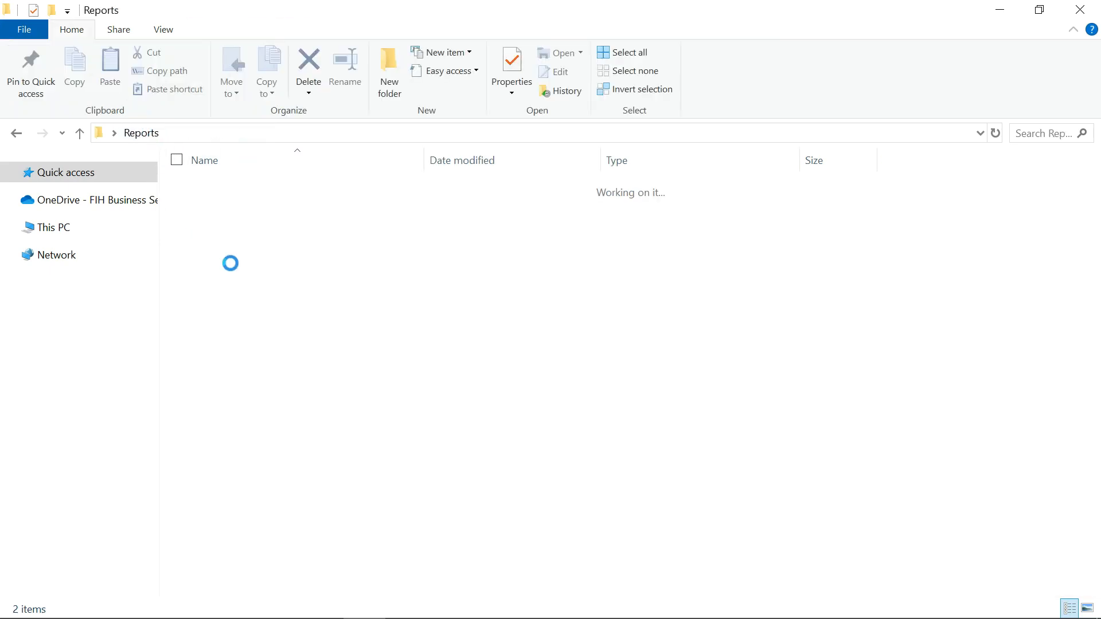
# Change Employee Data.zip's extension to .xlsx, accepting the extension-change warning.
pyautogui.click(280, 190)
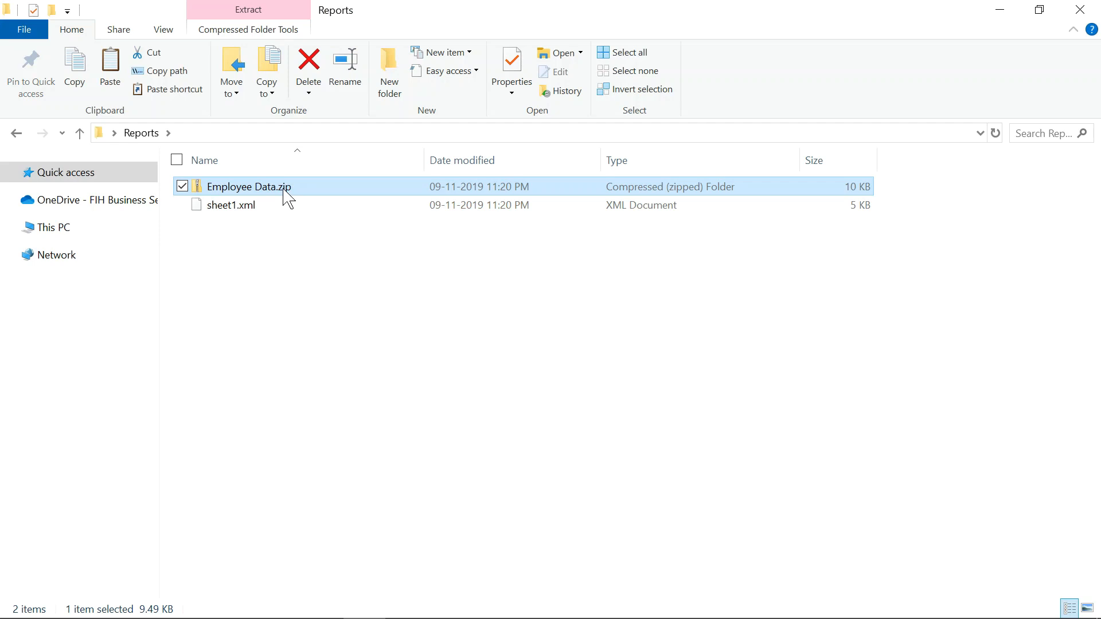
pyautogui.click(284, 190)
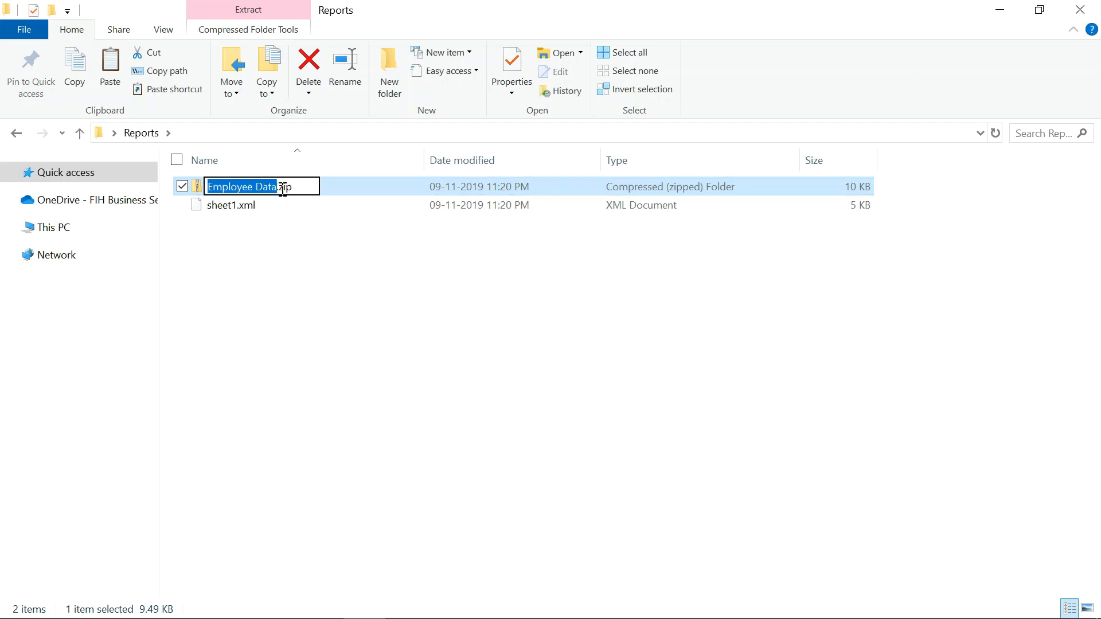
pyautogui.click(282, 190)
pyautogui.doubleClick(285, 190)
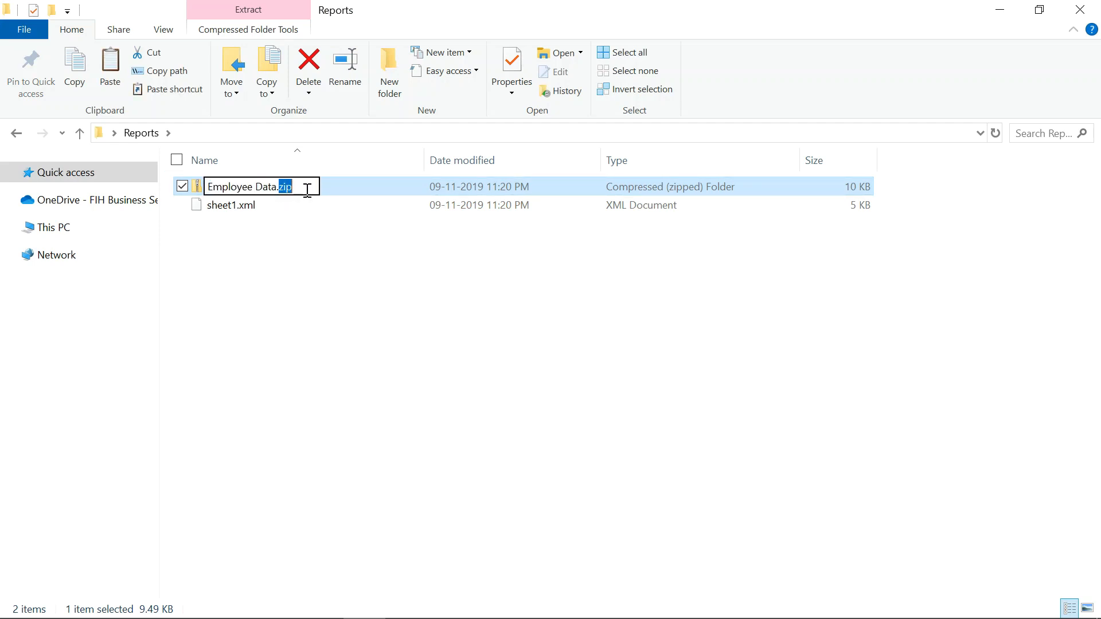
pyautogui.write('xlsx')
pyautogui.press('Return')
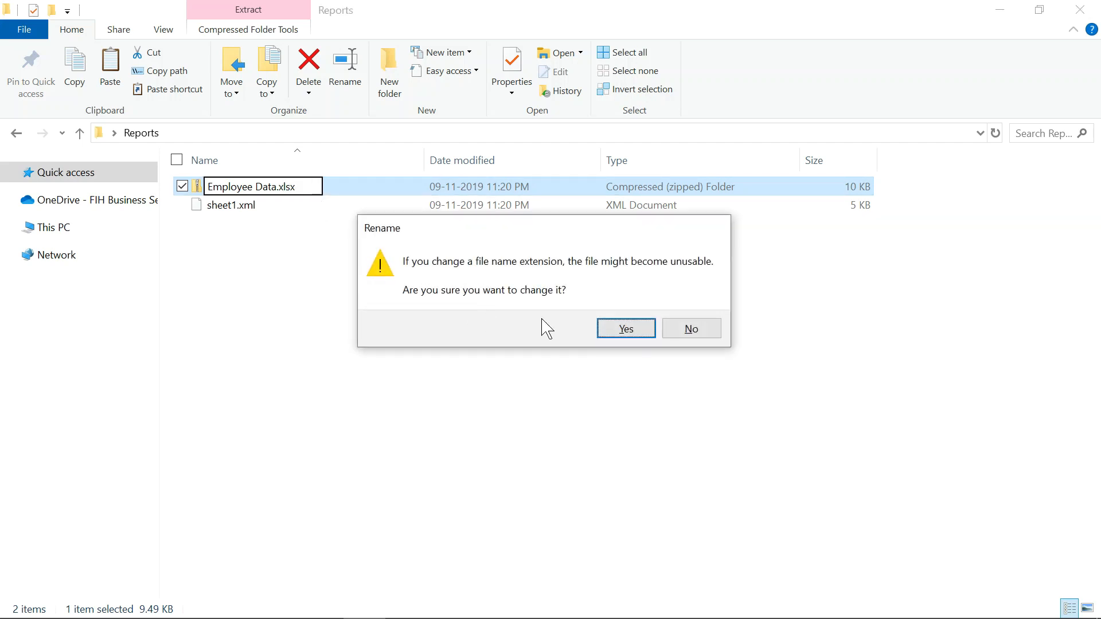
pyautogui.click(613, 335)
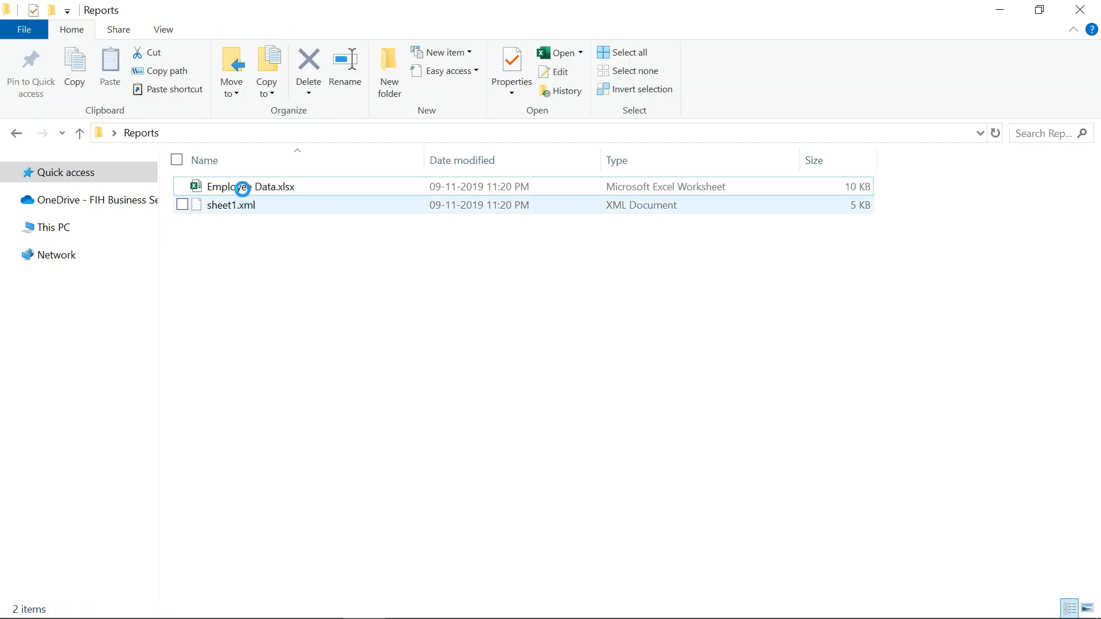
# Delete the leftover sheet1.xml and turn off file name extensions.
pyautogui.click(235, 205)
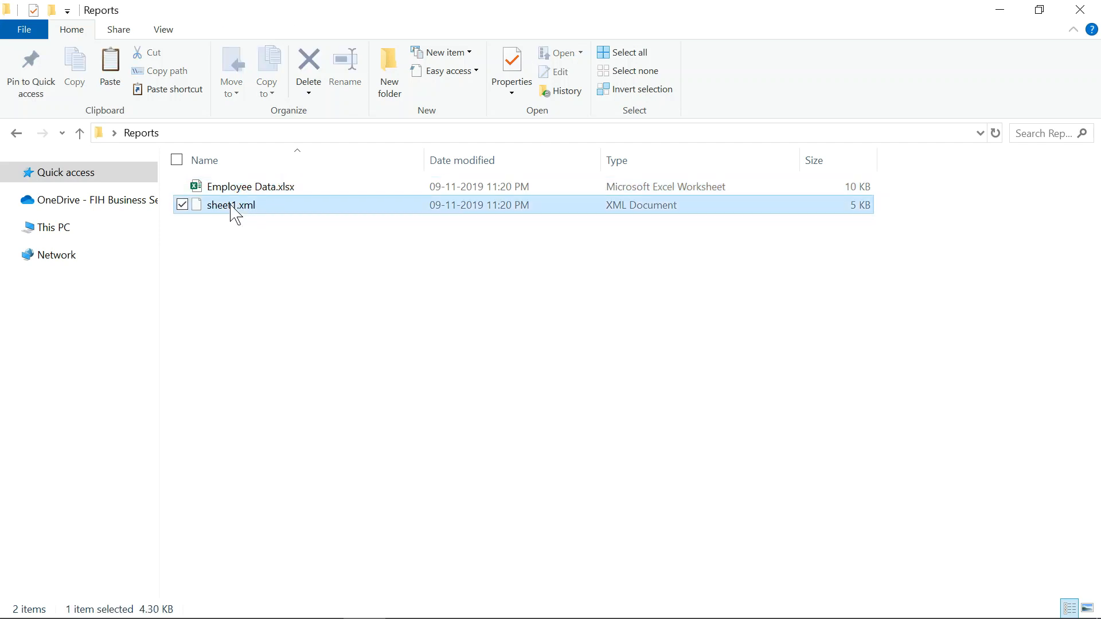
pyautogui.press('Delete')
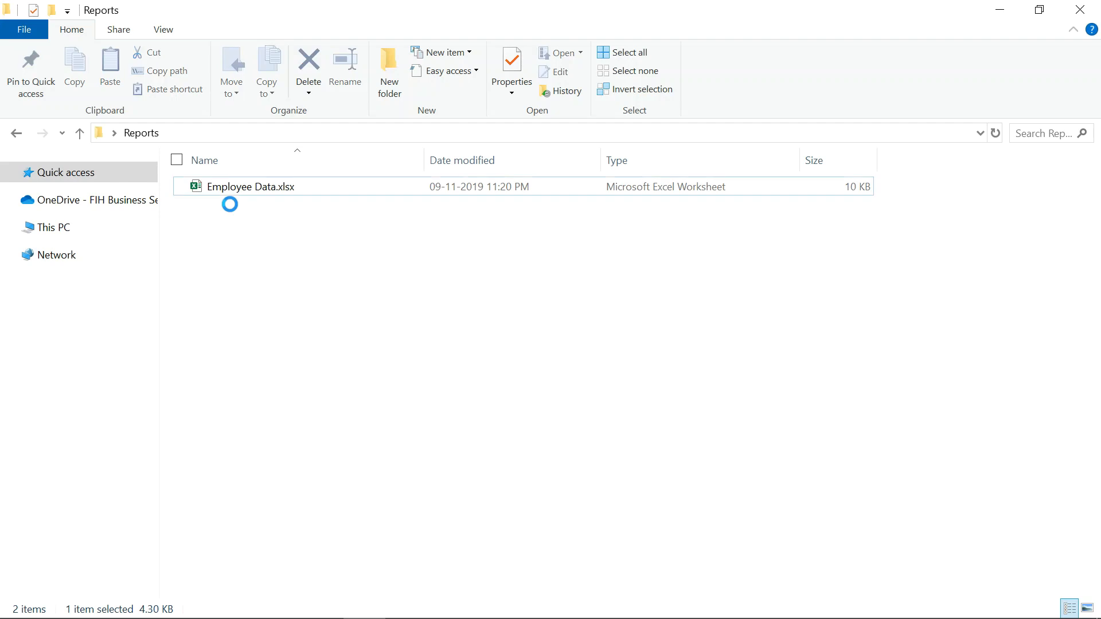
pyautogui.click(166, 31)
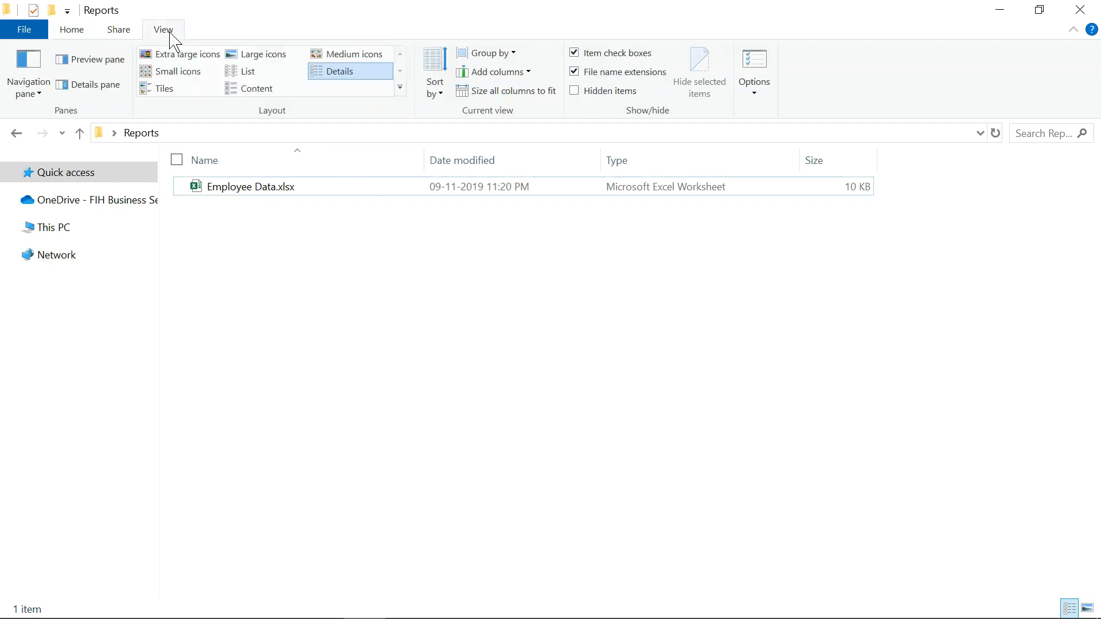
pyautogui.click(575, 73)
# Open the Employee Data workbook in Excel.
pyautogui.click(72, 31)
pyautogui.click(237, 192)
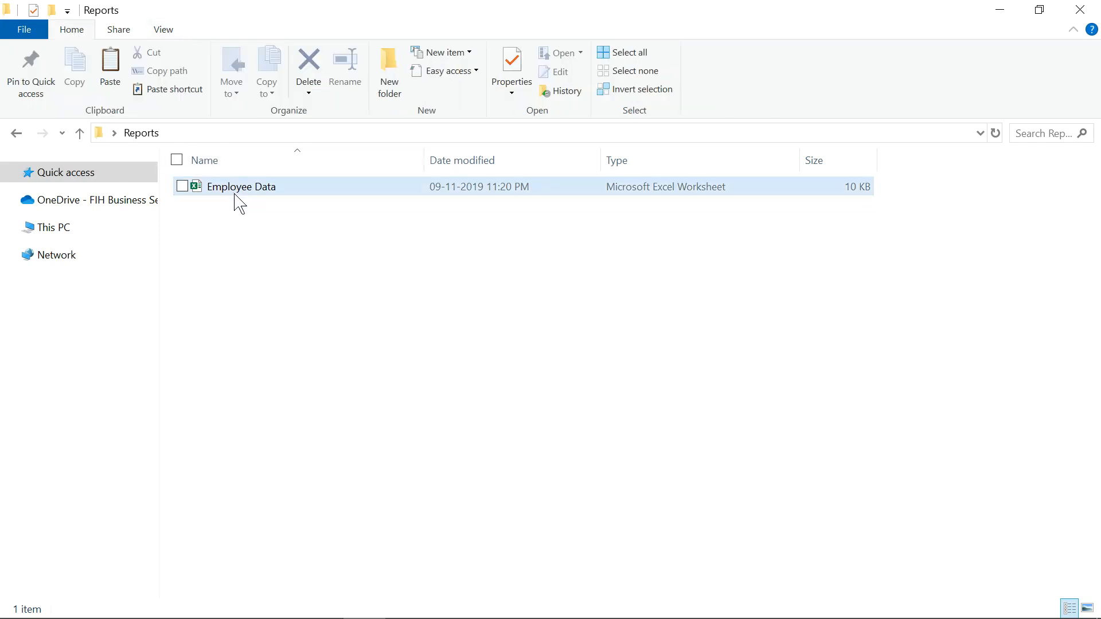
pyautogui.click(235, 189)
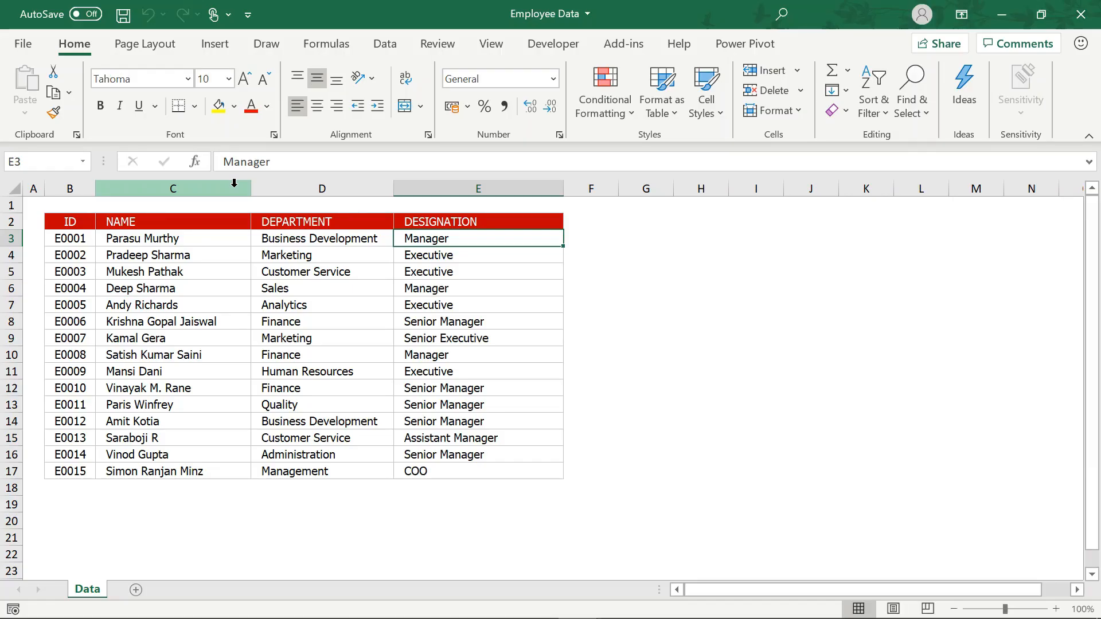
# Type a test entry 'abcd' in I7, then cancel it.
pyautogui.click(743, 303)
pyautogui.write('abcd')
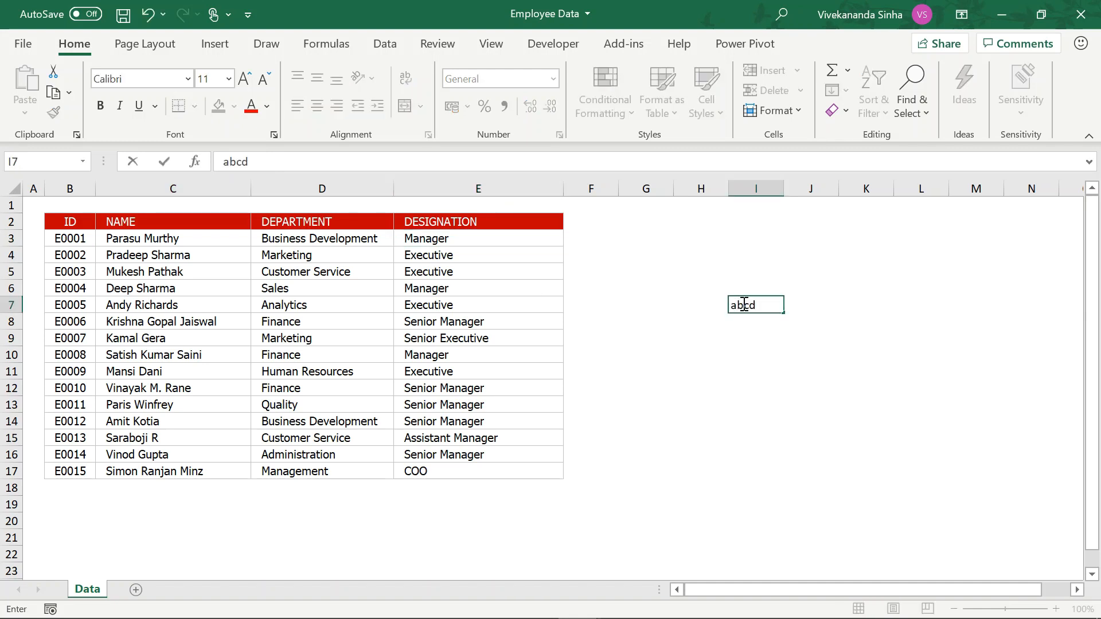
pyautogui.press('Escape')
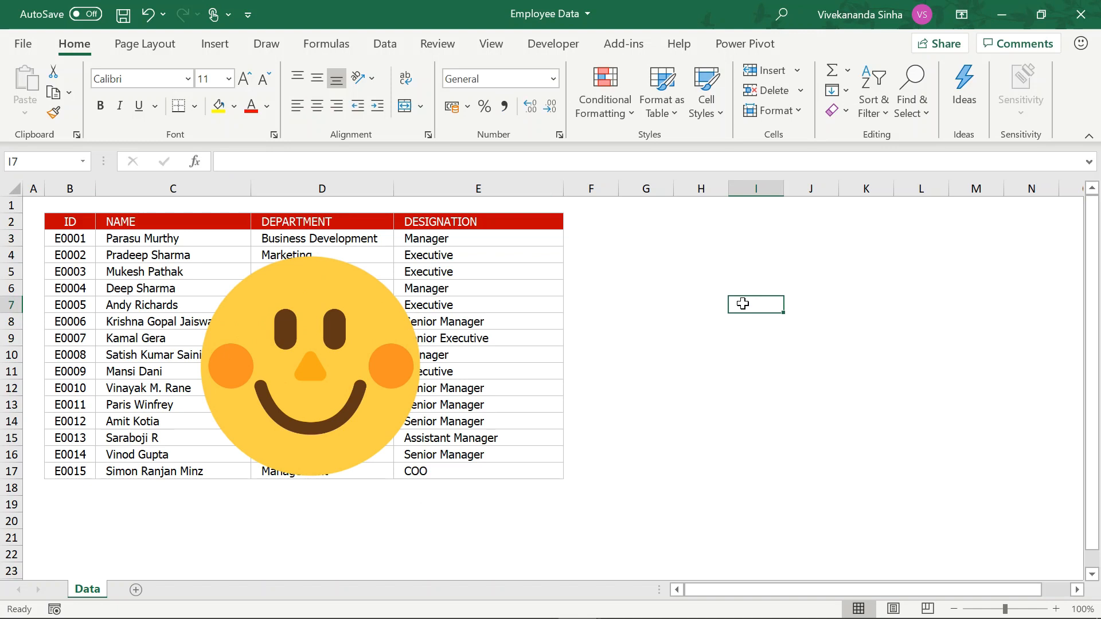
# Test editing Manager in E3, cancel it, and check the Review tab's protection options.
pyautogui.doubleClick(490, 244)
pyautogui.press('BackSpace')
pyautogui.press('BackSpace')
pyautogui.press('BackSpace')
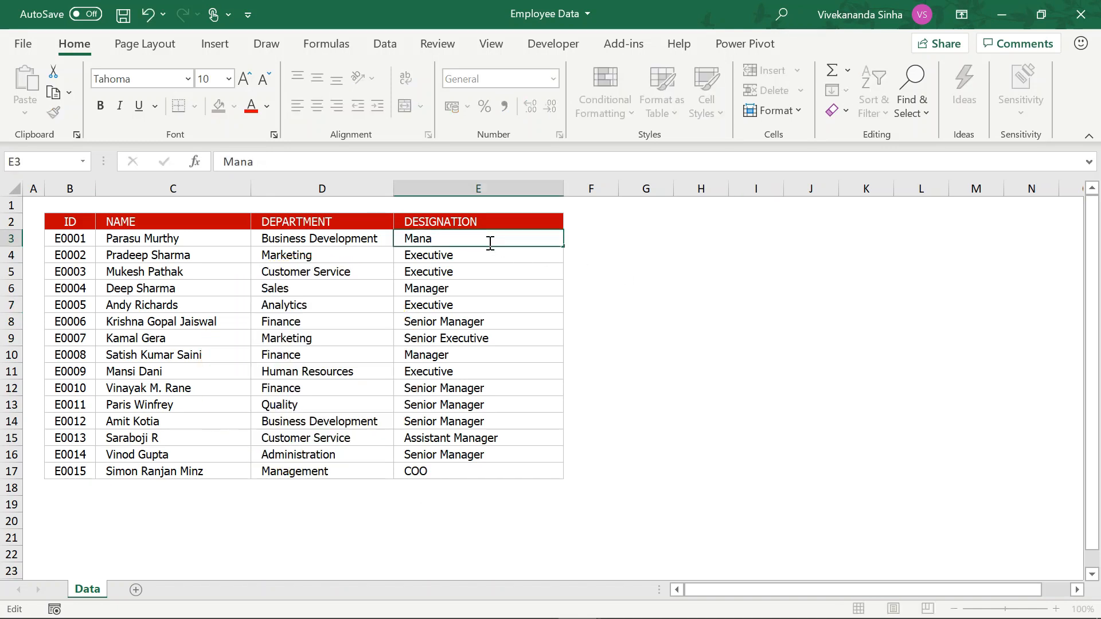
pyautogui.press('Escape')
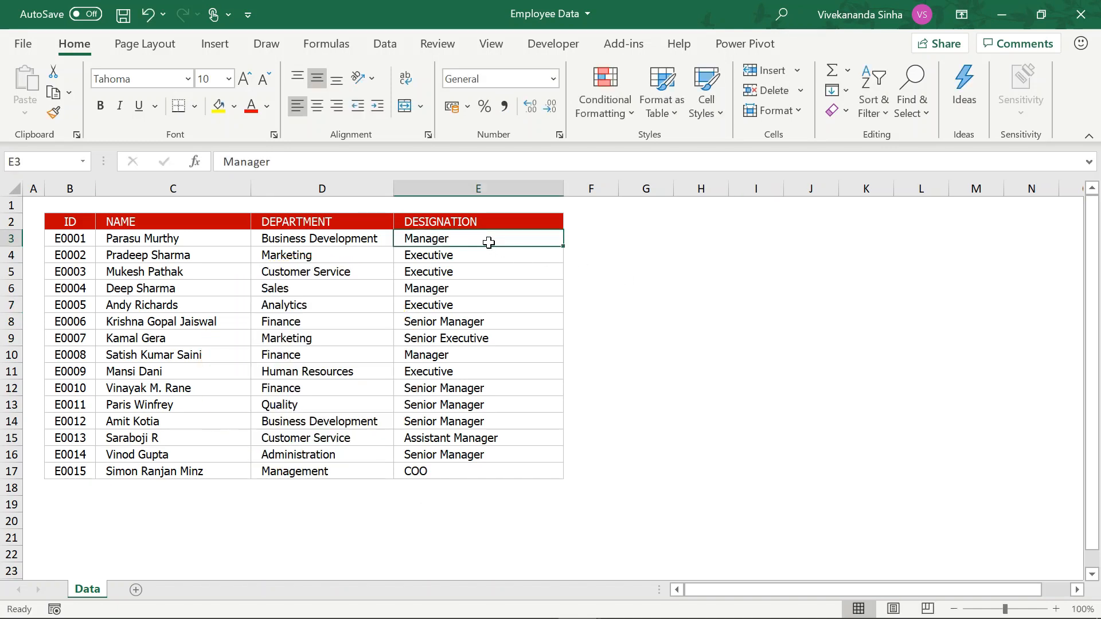
pyautogui.click(441, 49)
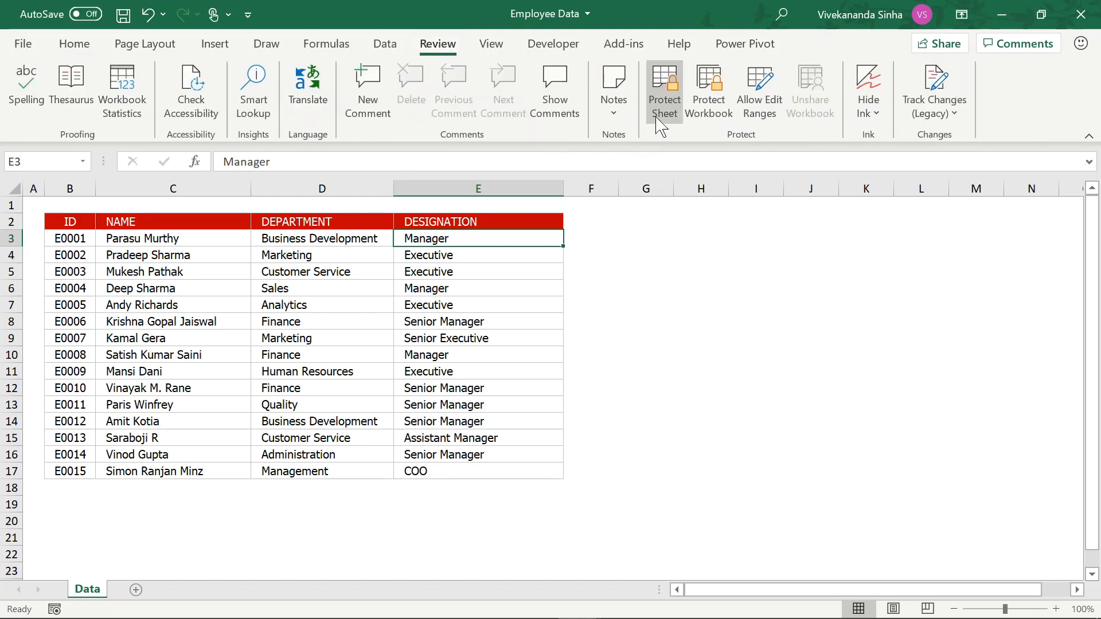